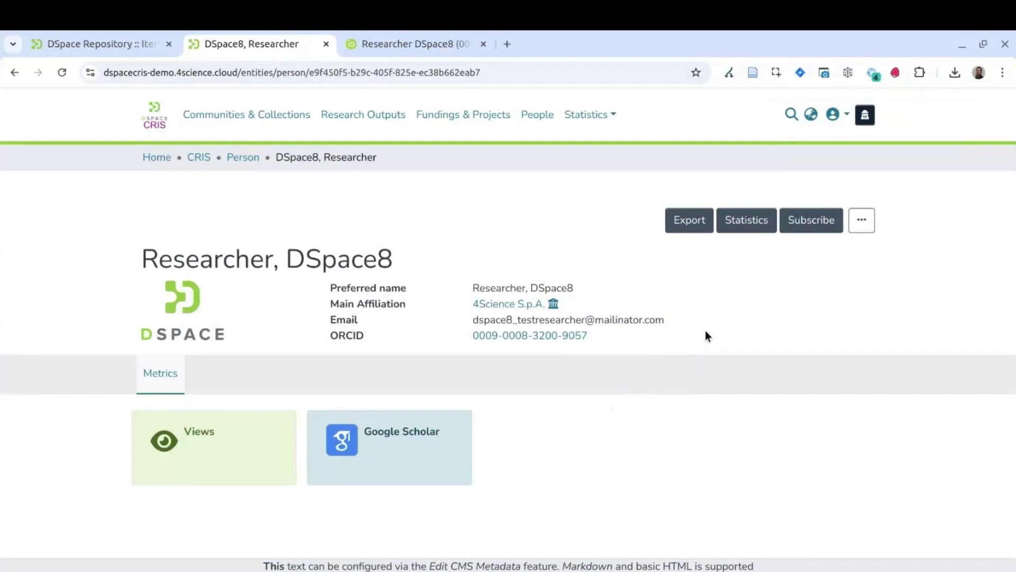
# Edit the researcher profile and add a 'Linkedin' personal site with the pasted profile URL
pyautogui.click(861, 222)
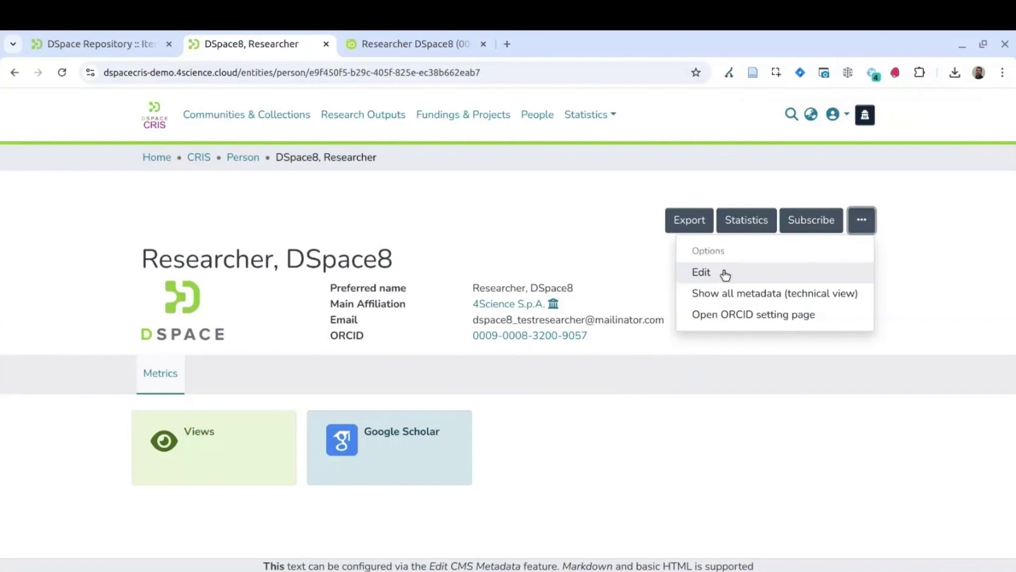
pyautogui.click(702, 272)
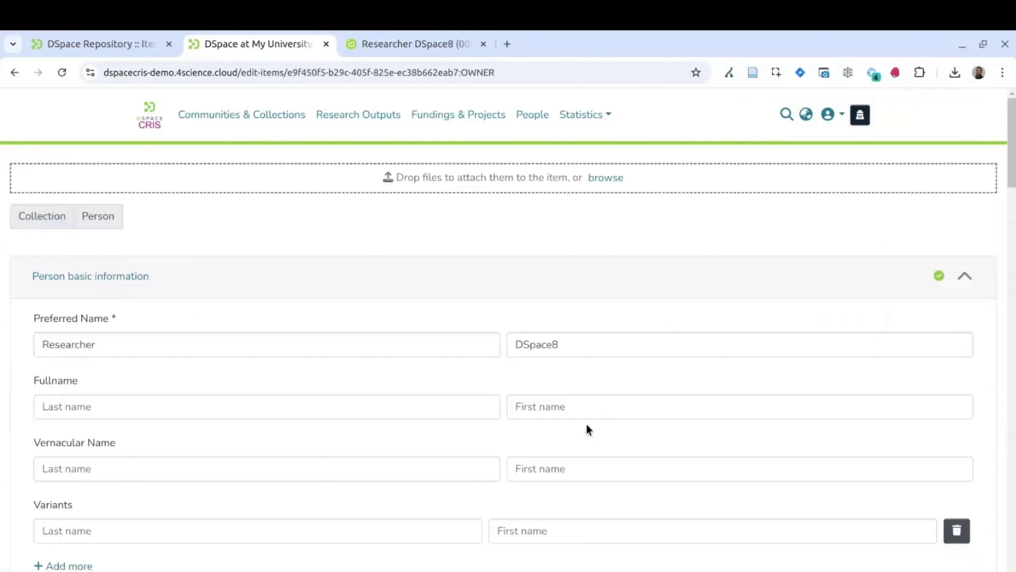
pyautogui.scroll(-7, 529, 307)
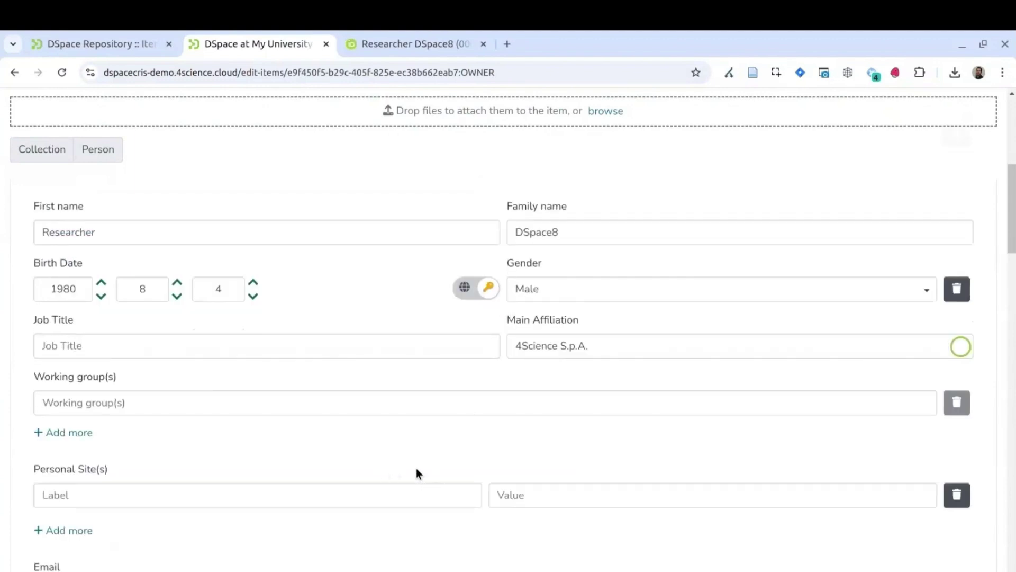
pyautogui.scroll(-4, 491, 462)
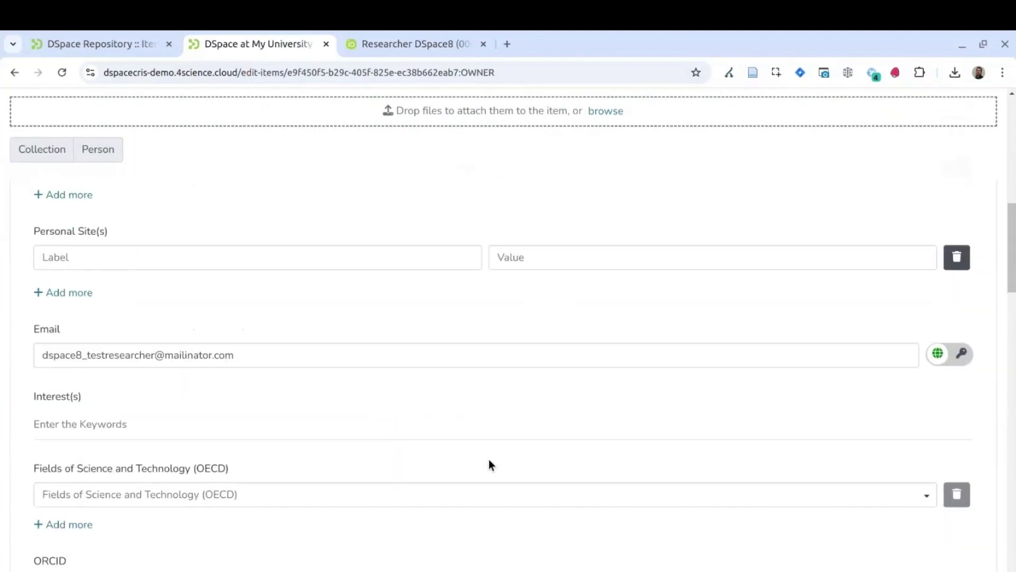
pyautogui.click(350, 261)
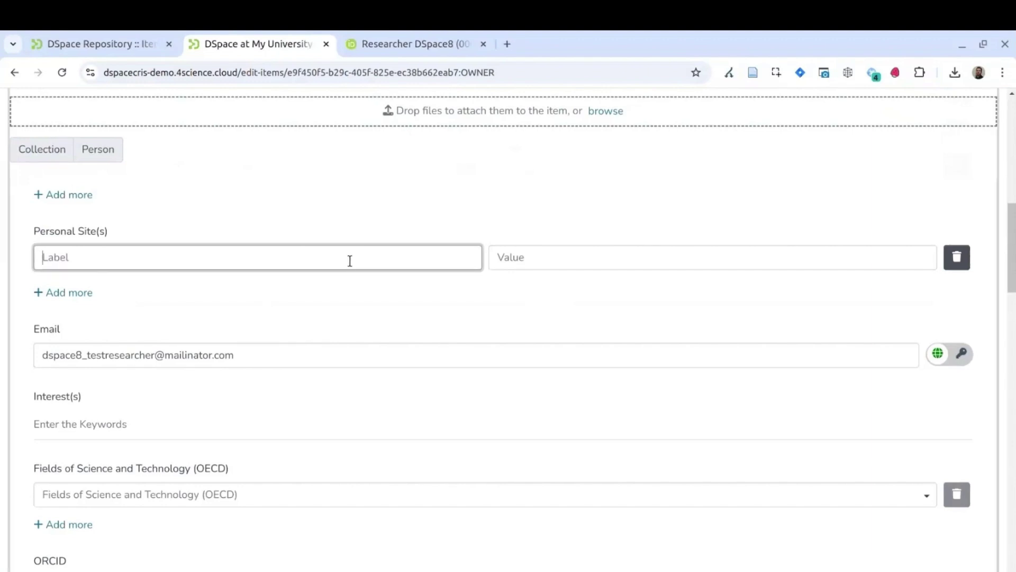
pyautogui.write('Linkedin')
pyautogui.click(554, 258)
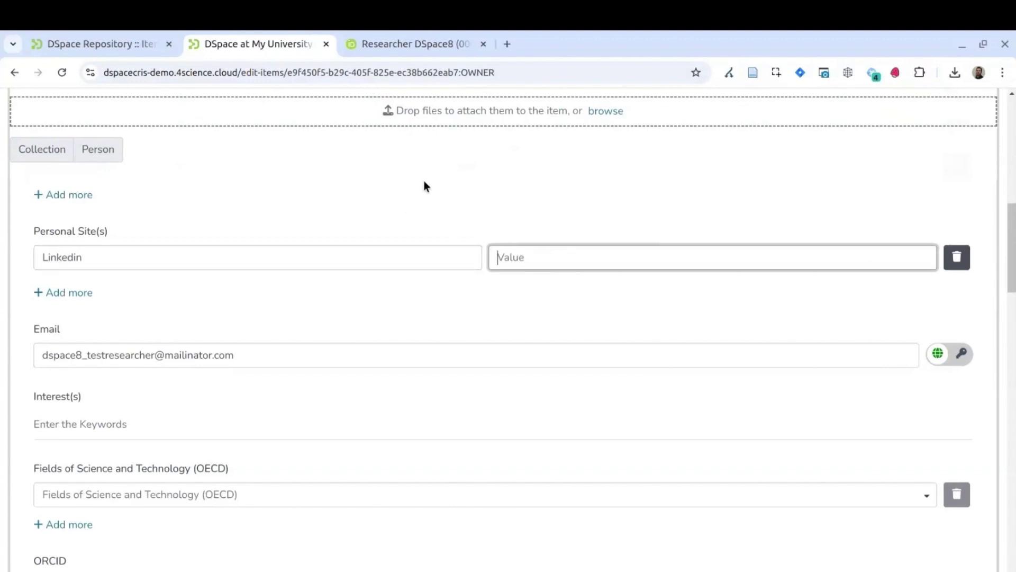
pyautogui.write('https://www.linkedin.com/in/andreabollini/')
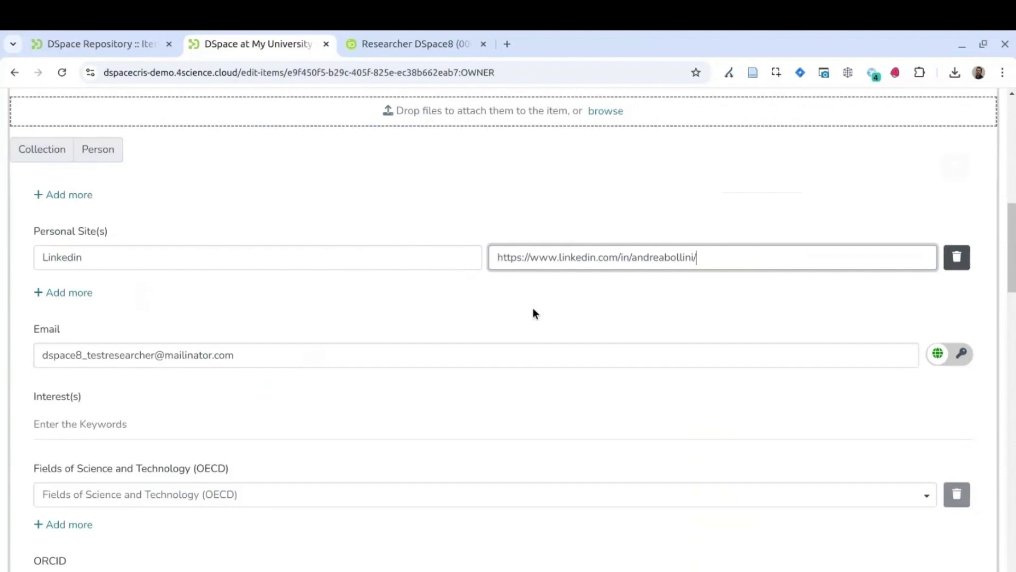
pyautogui.click(410, 320)
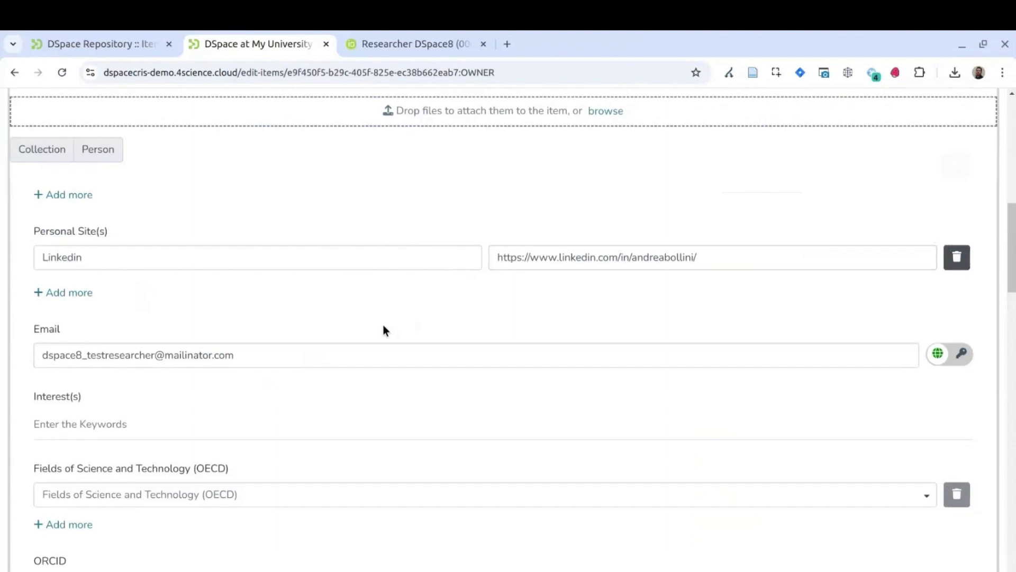
# Add the interests software, java, dspace and open access
pyautogui.scroll(-2, 385, 328)
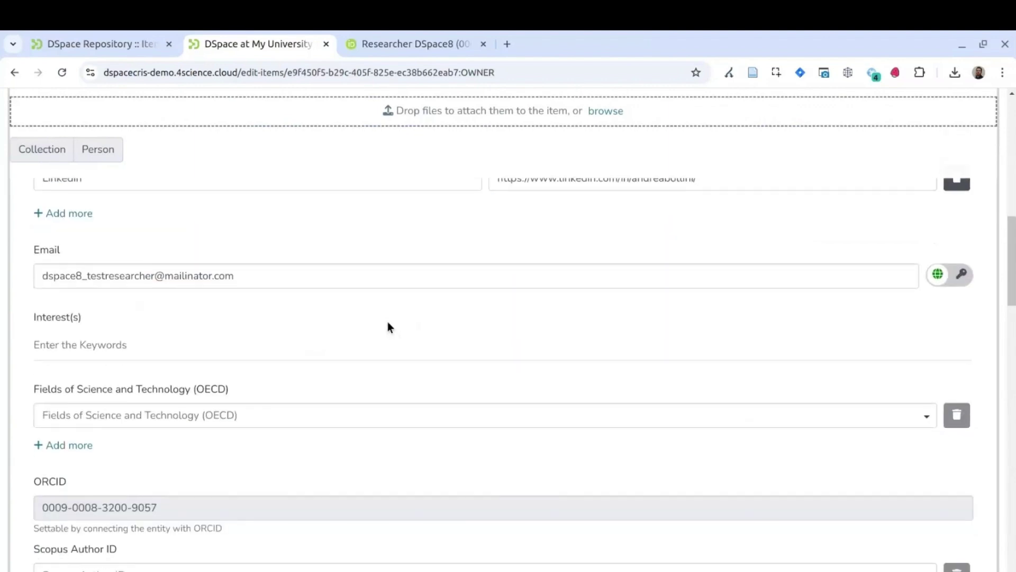
pyautogui.click(182, 342)
pyautogui.write('software')
pyautogui.press('Return')
pyautogui.write('java')
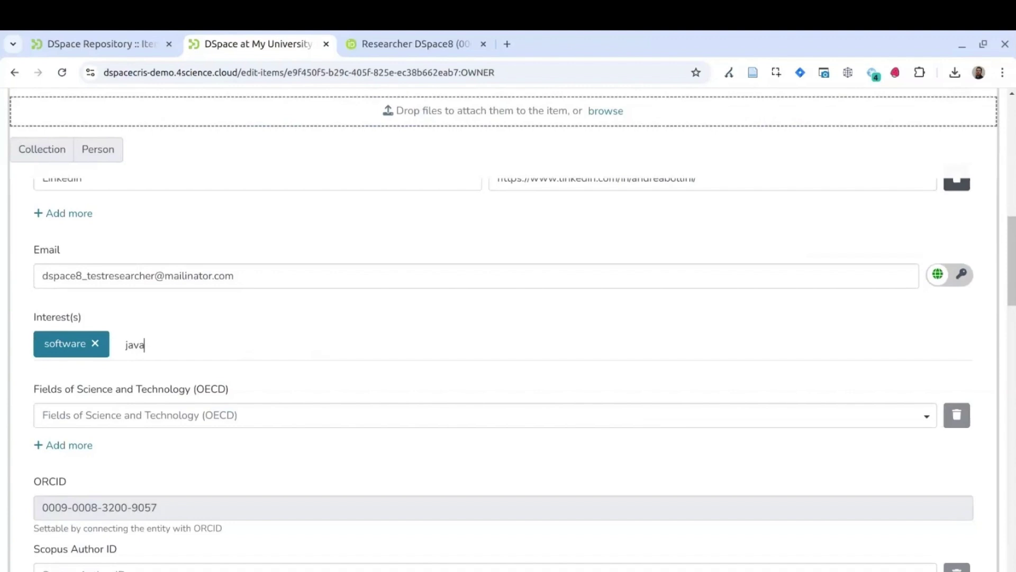
pyautogui.press('Return')
pyautogui.write('dspace')
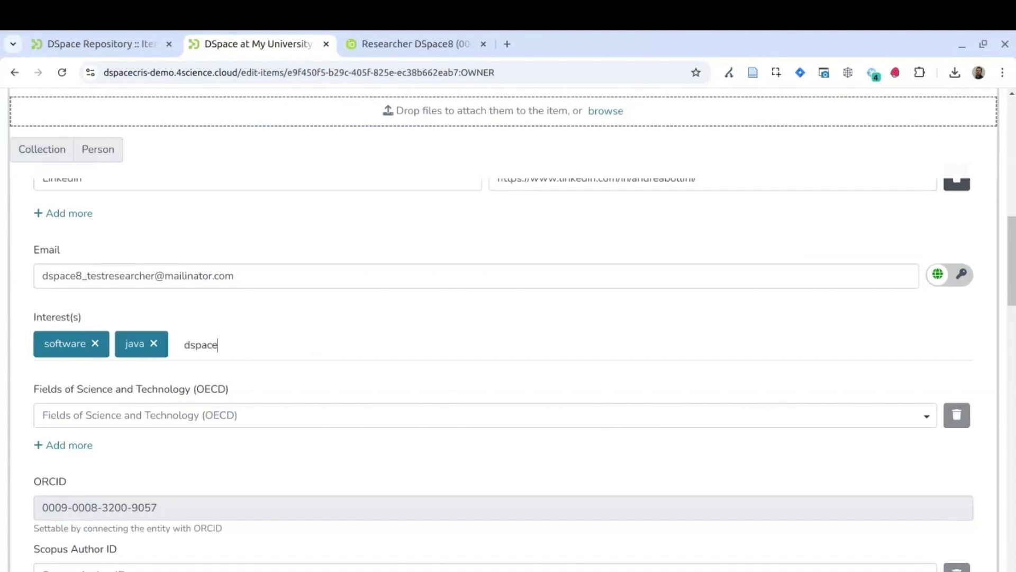
pyautogui.press('Return')
pyautogui.write('open access')
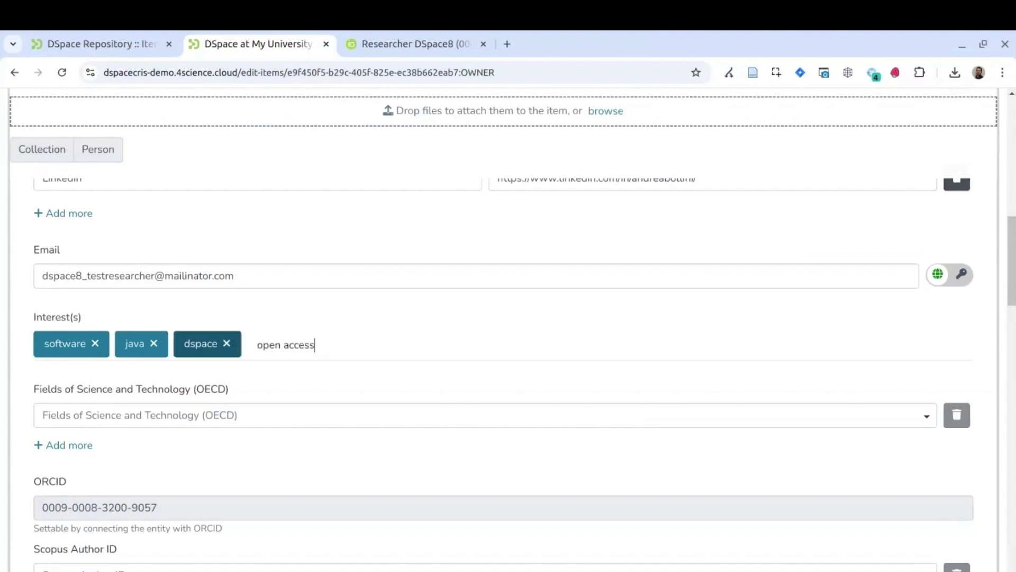
pyautogui.press('Return')
pyautogui.scroll(-2, 361, 312)
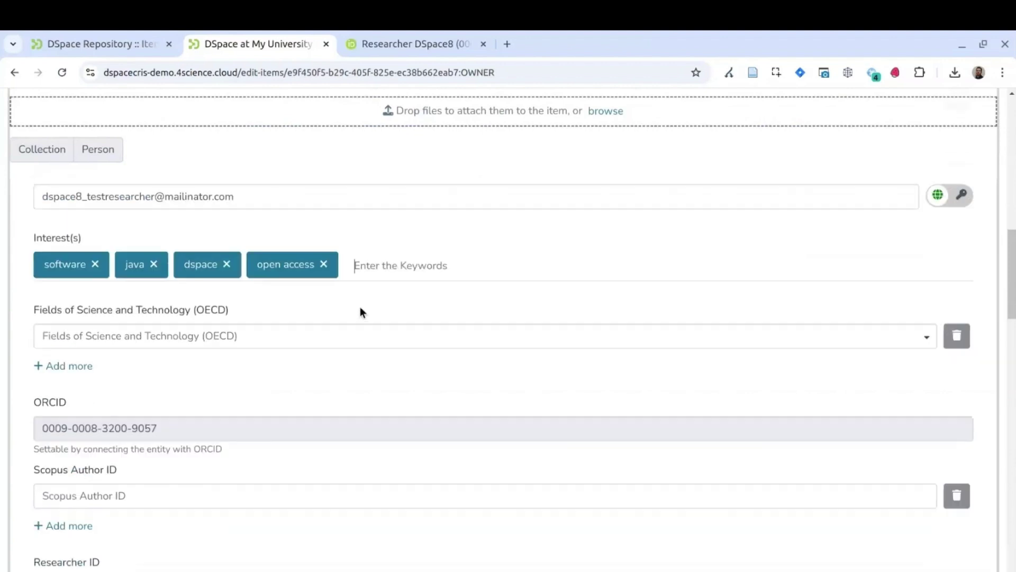
# Pick Engineering and technology > Other engineering and technologies as the OECD field of science
pyautogui.click(271, 336)
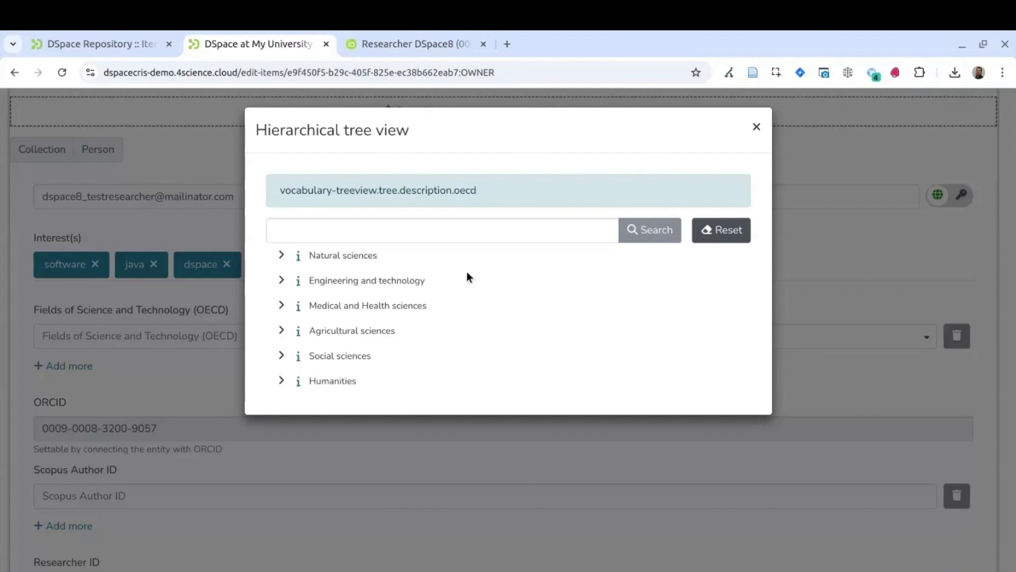
pyautogui.click(281, 280)
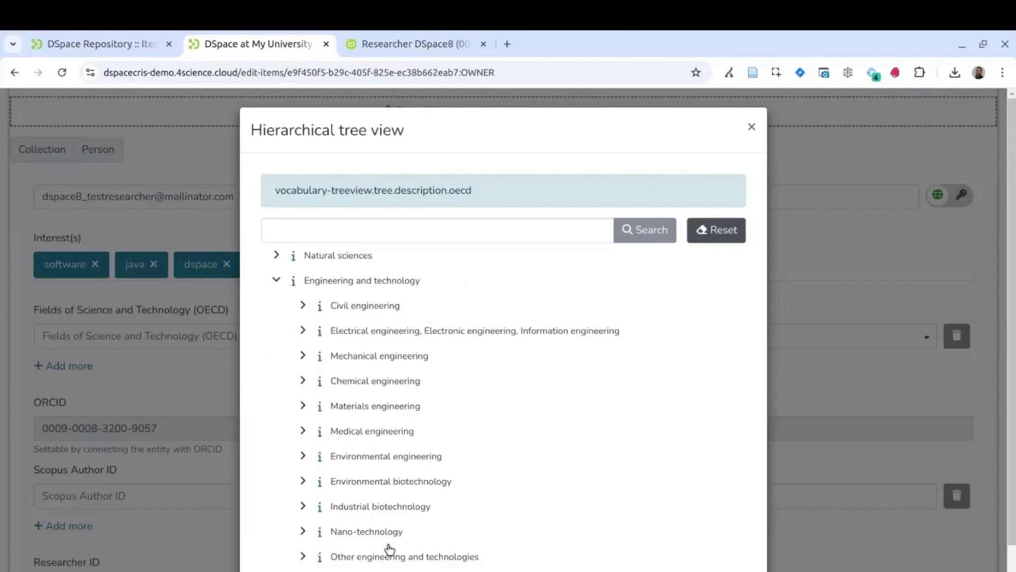
pyautogui.click(304, 557)
pyautogui.scroll(-3, 452, 466)
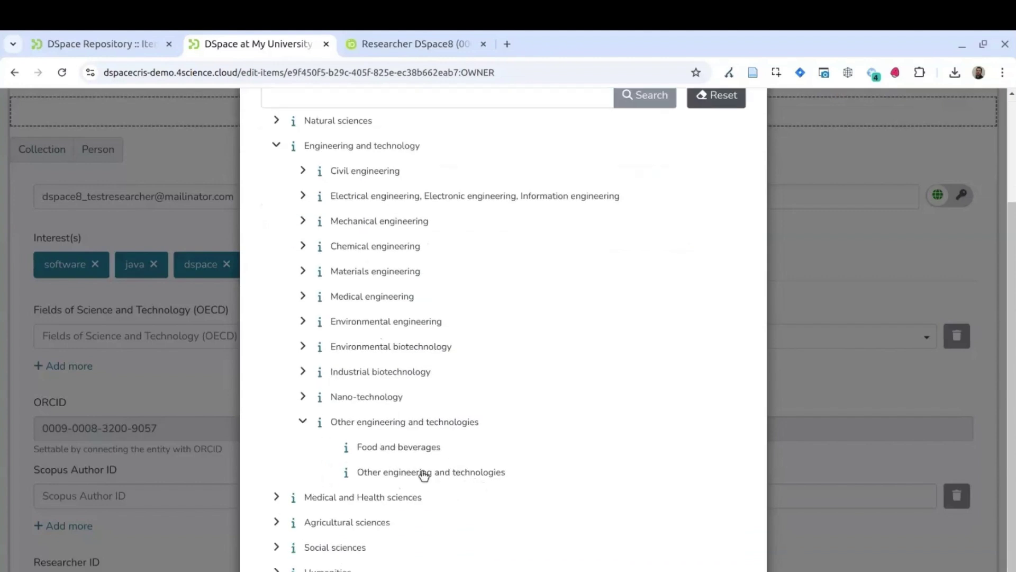
pyautogui.click(444, 474)
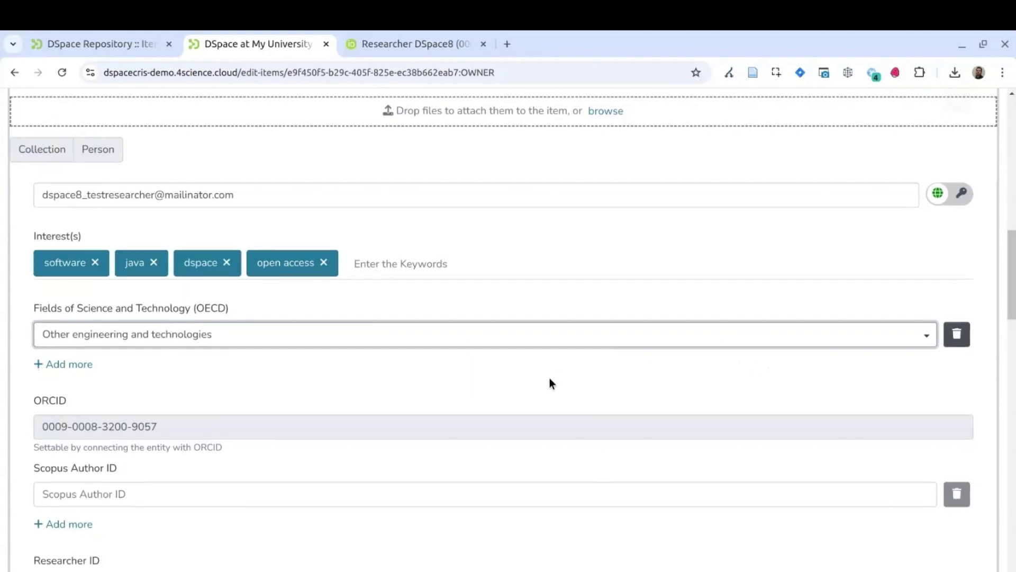
pyautogui.scroll(-3, 549, 378)
pyautogui.scroll(9, 536, 390)
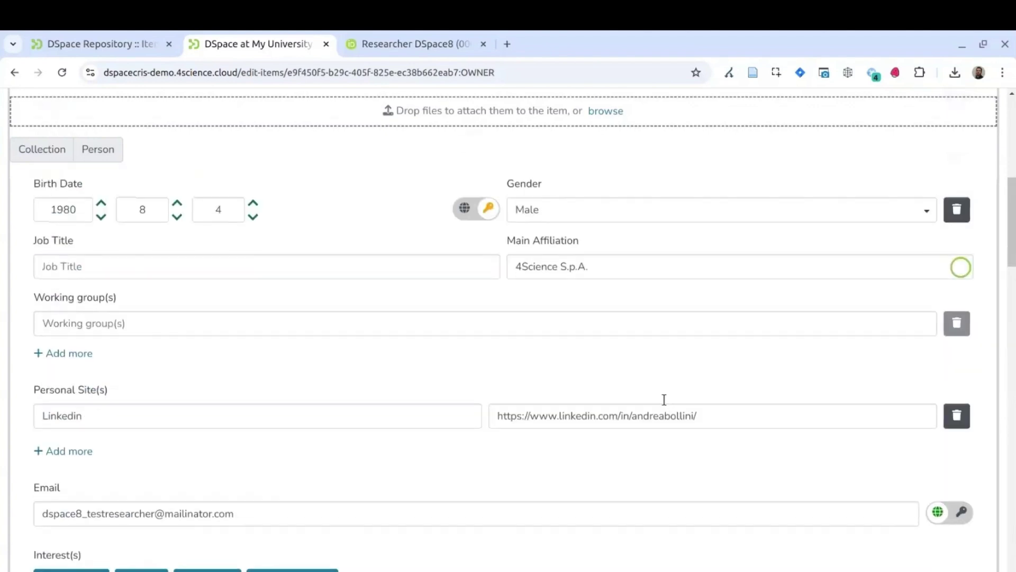
# Attach the CV file and save, review the profile's information, then stop impersonating the researcher
pyautogui.click(607, 113)
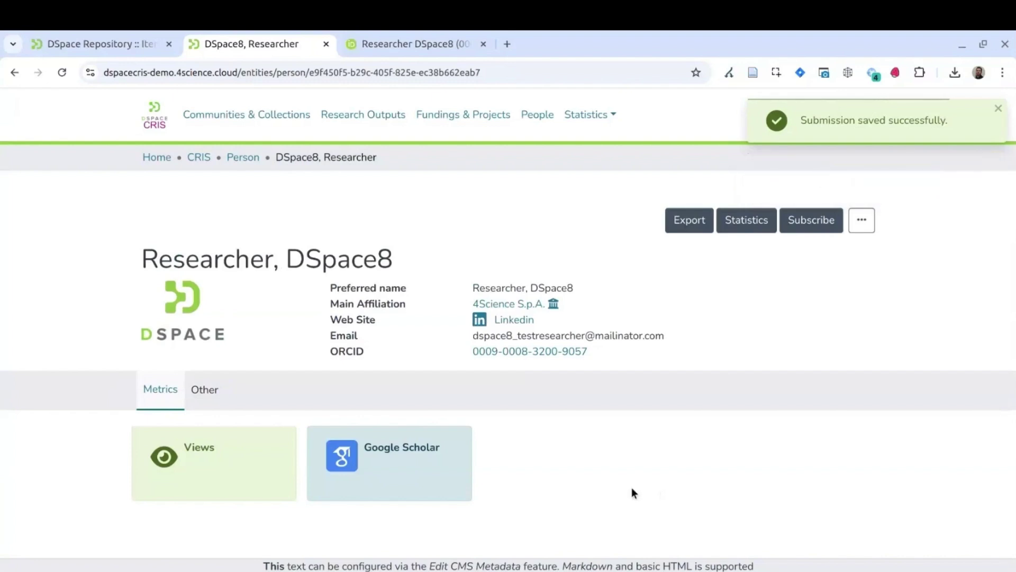
pyautogui.click(206, 391)
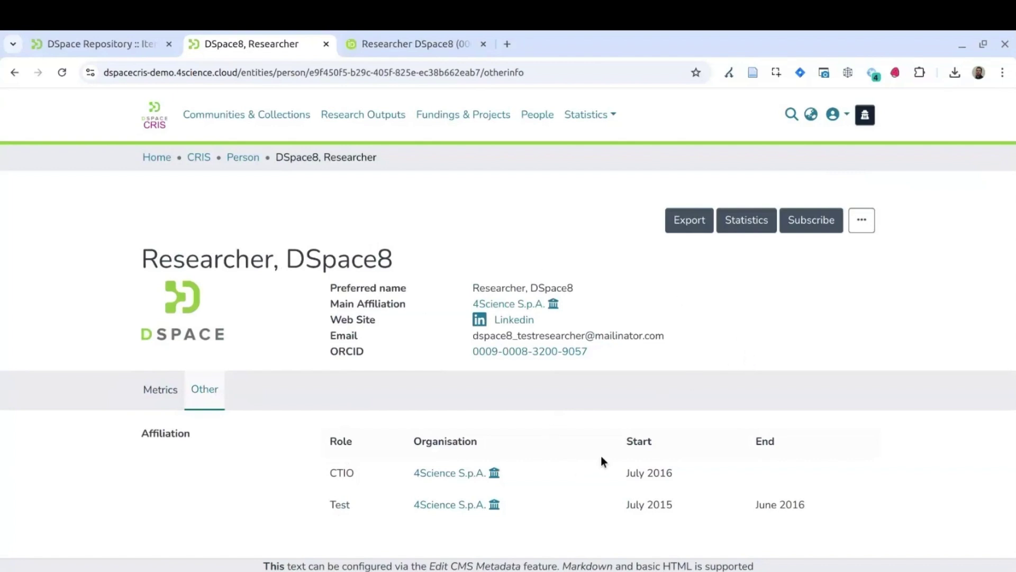
pyautogui.click(865, 114)
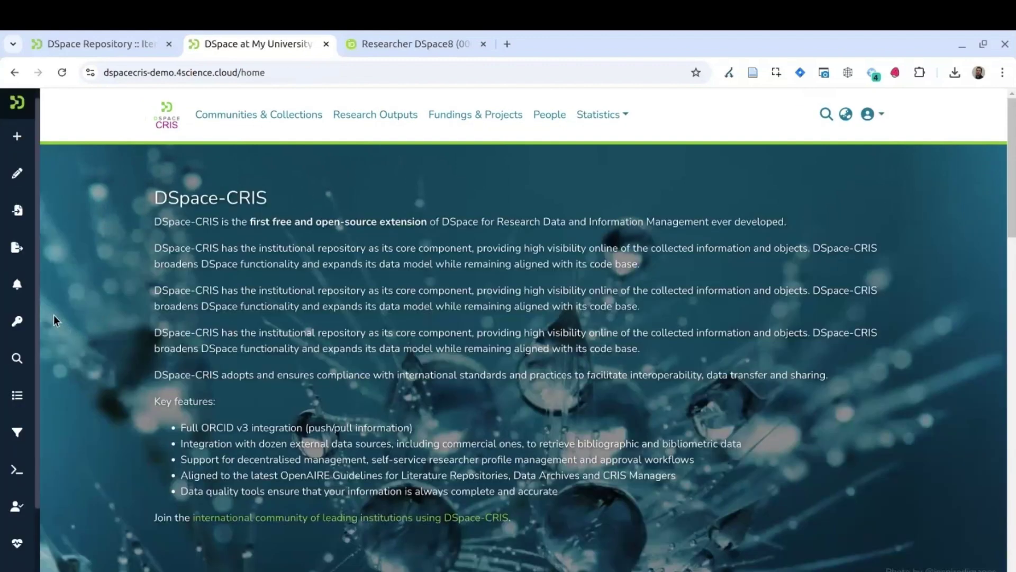
# Go to Processes in the admin sidebar and start a new process
pyautogui.moveTo(38, 337)
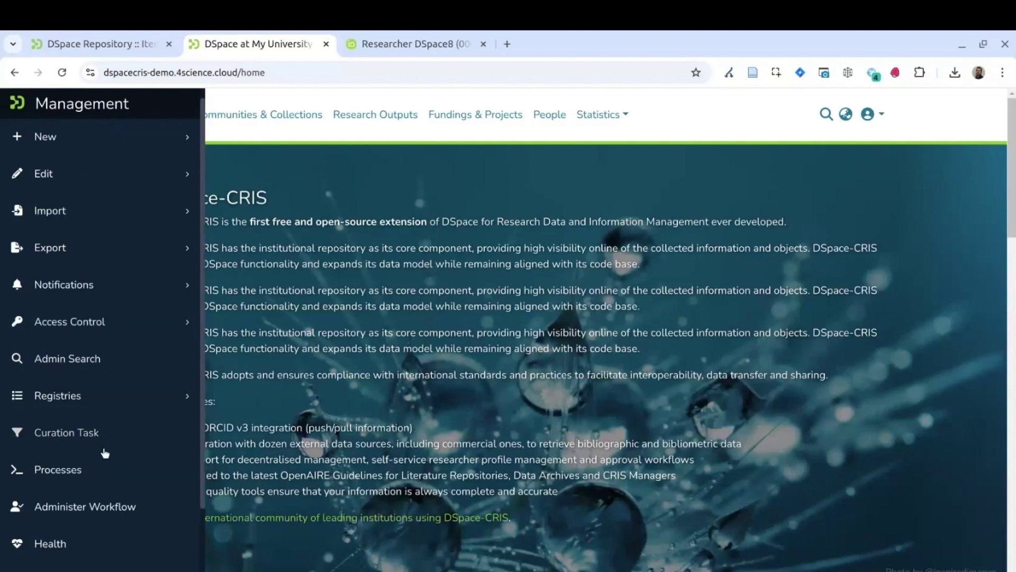
pyautogui.click(74, 472)
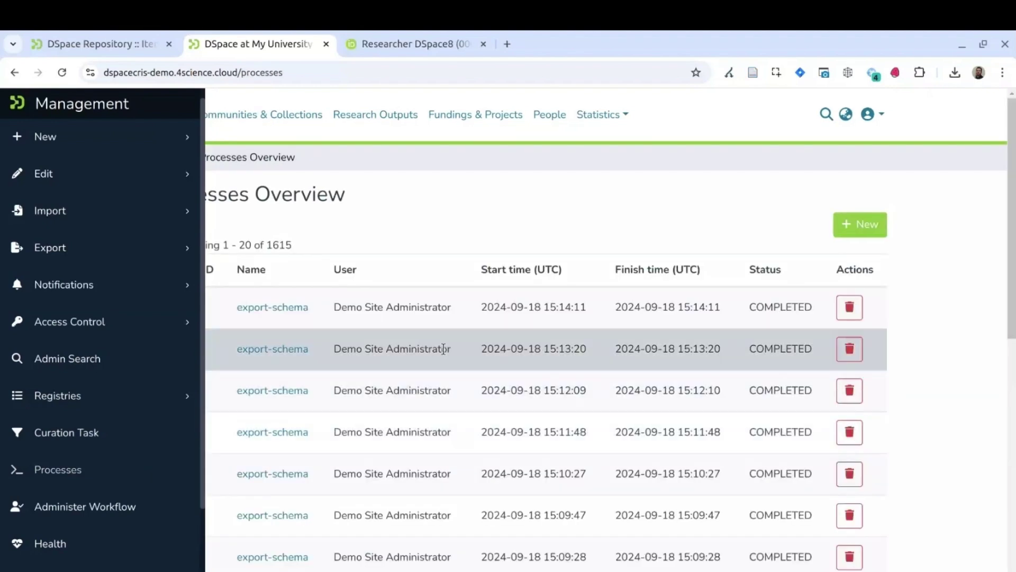
pyautogui.click(861, 224)
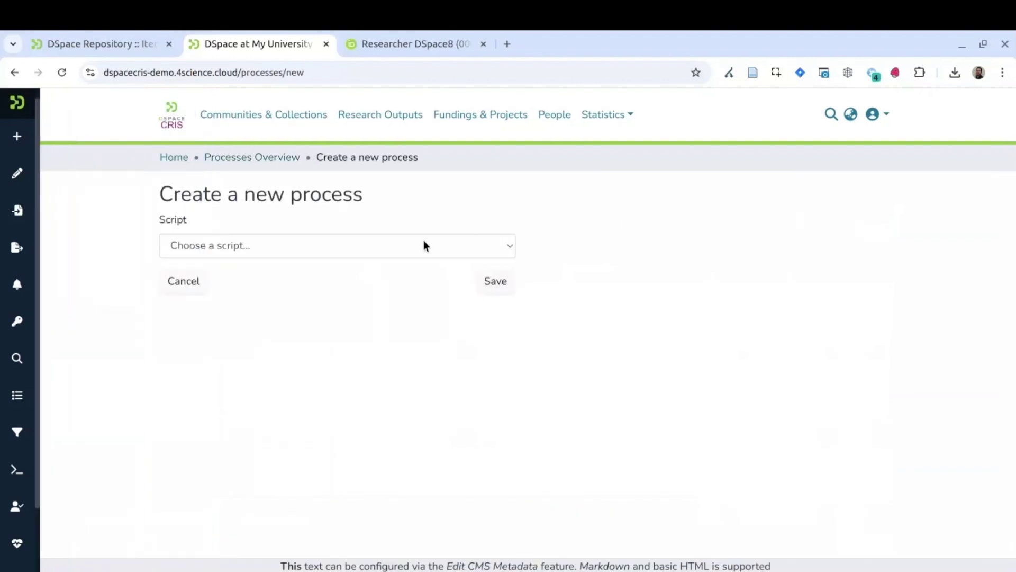
# Run the export-cris-layout-tool script and open the resulting process 1725
pyautogui.click(295, 238)
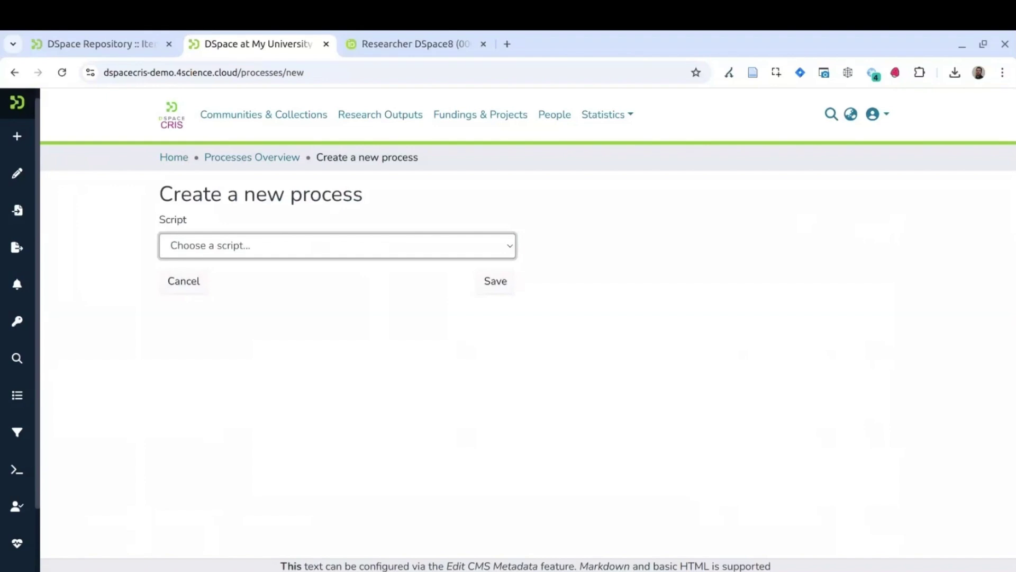
pyautogui.press('Return')
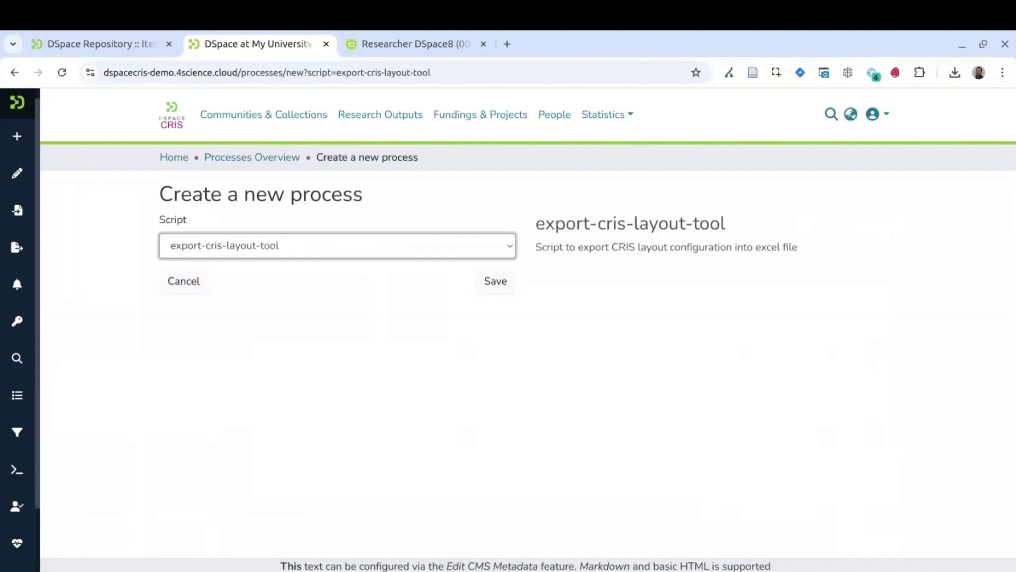
pyautogui.click(500, 290)
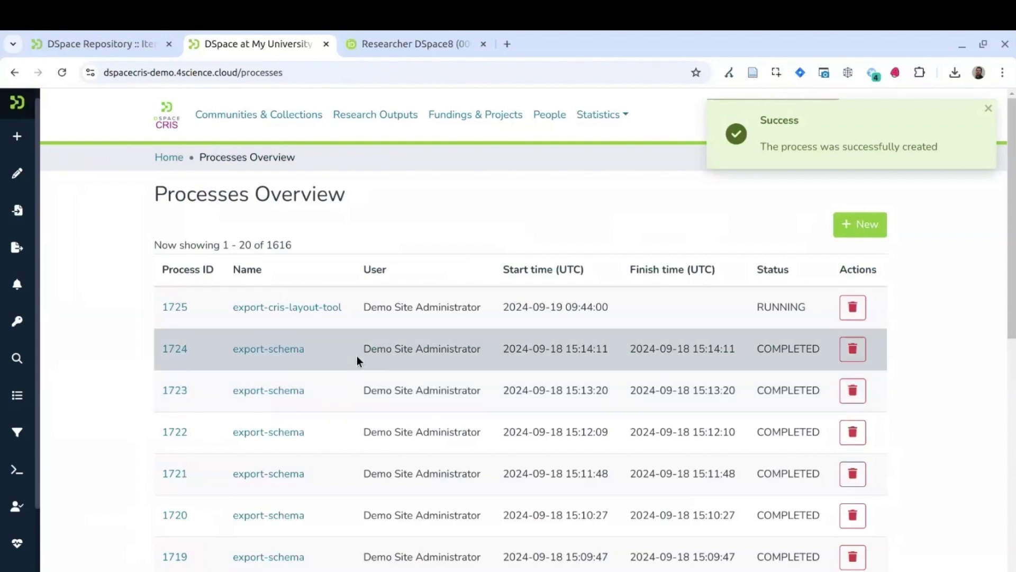
pyautogui.click(300, 308)
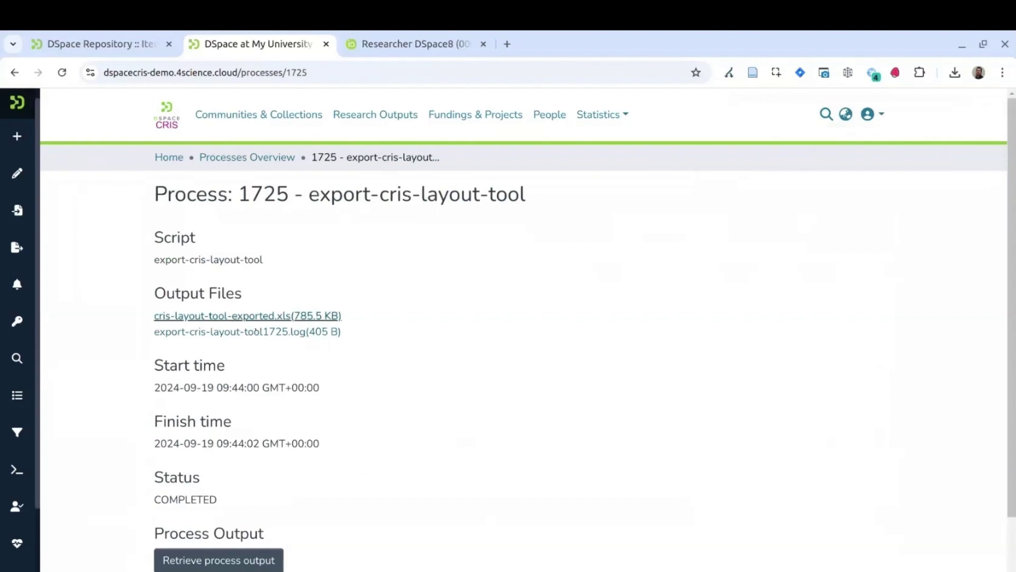
# Download cris-layout-tool-exported.xls and open it in LibreOffice Calc
pyautogui.click(248, 316)
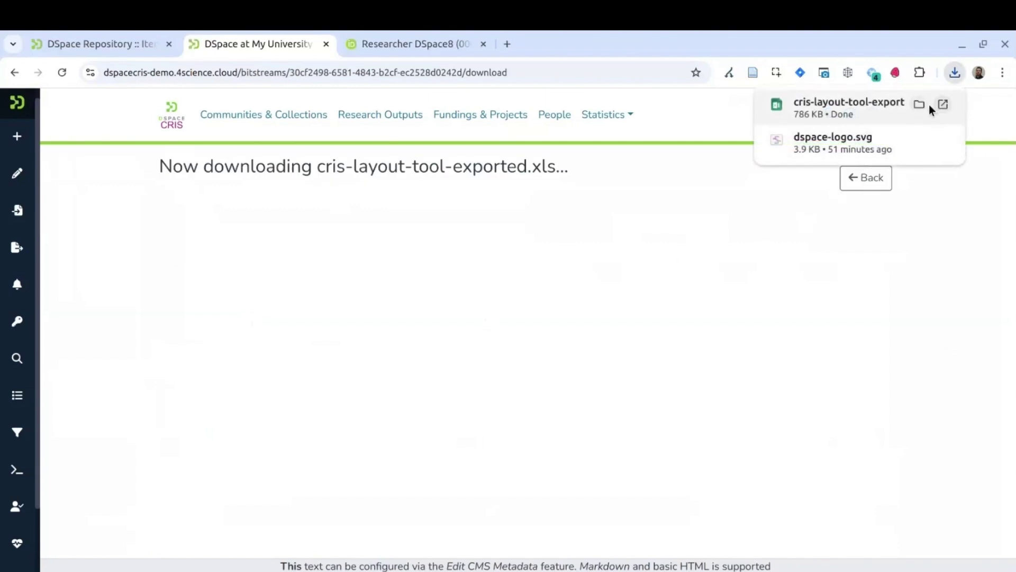
pyautogui.click(929, 104)
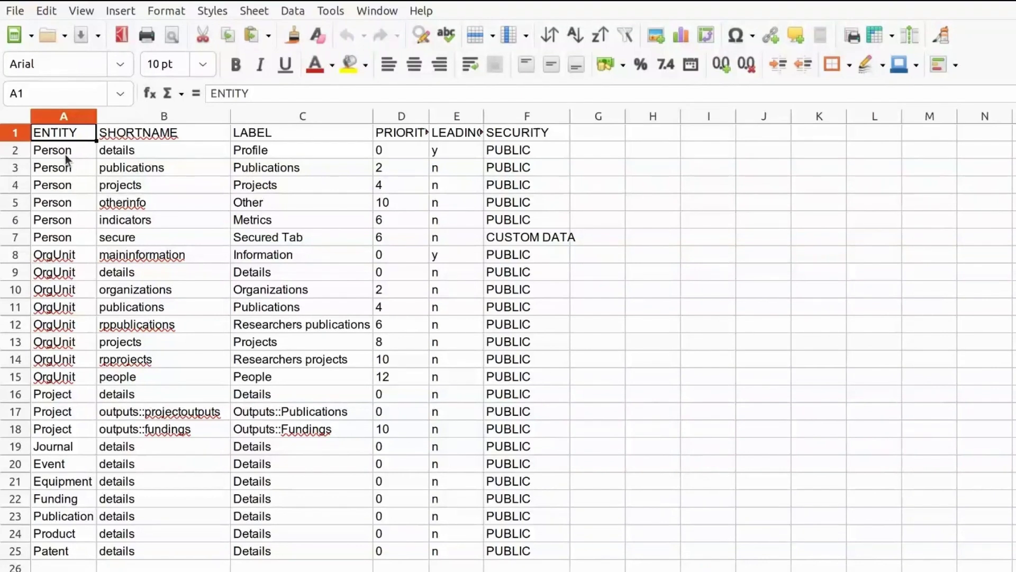
pyautogui.moveTo(71, 156); pyautogui.dragTo(67, 164)
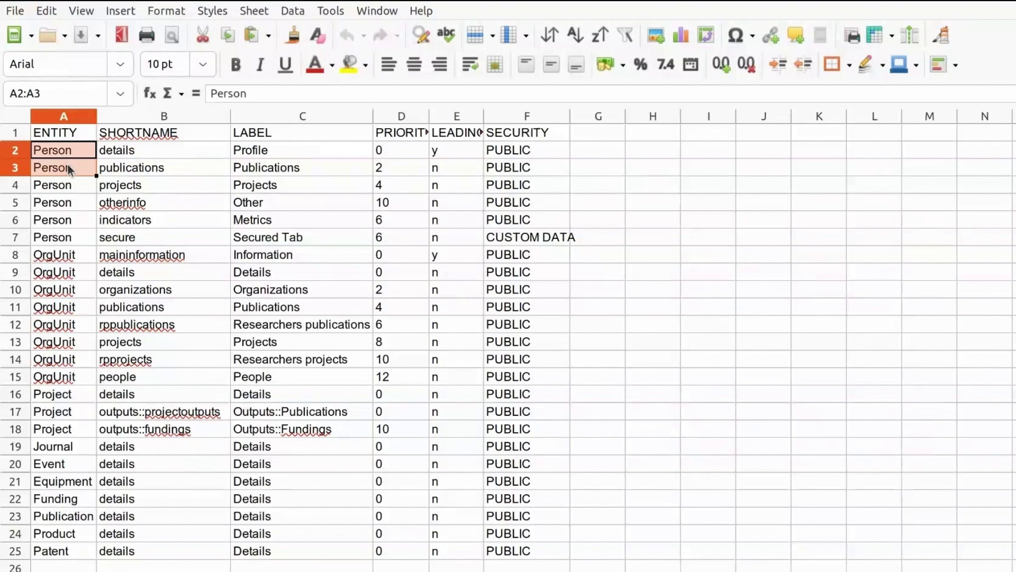
pyautogui.click(68, 152)
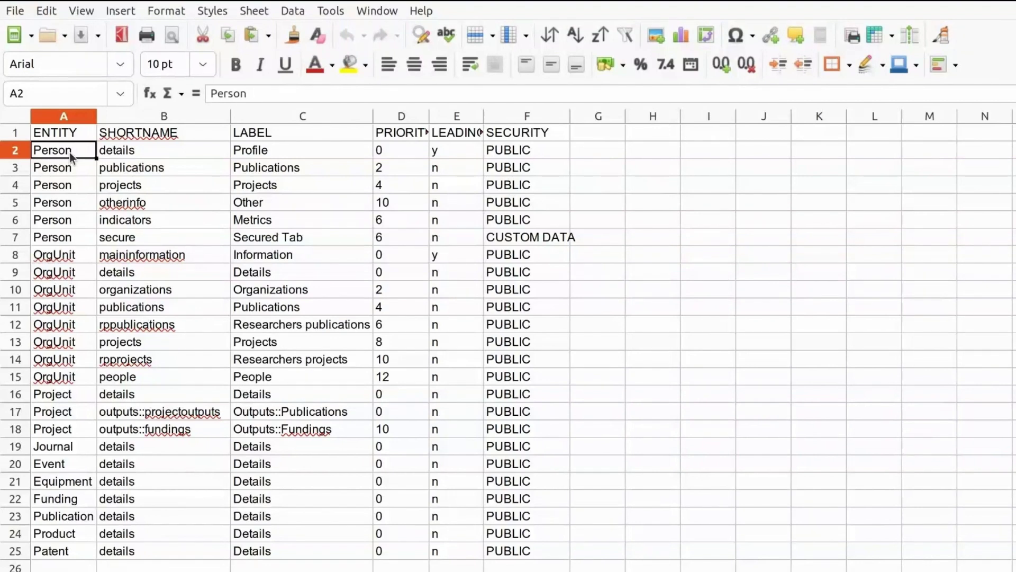
pyautogui.click(141, 150)
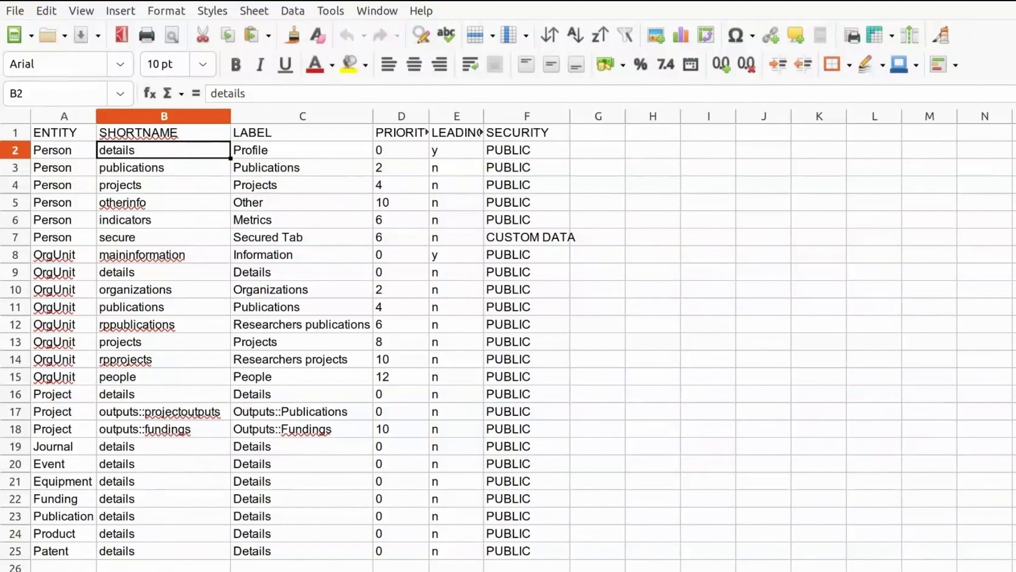
# Review the two details tab rows on the tab-to-box sheet, then move to the box-fields sheet
pyautogui.hotkey('ctrl', 'pagedown')
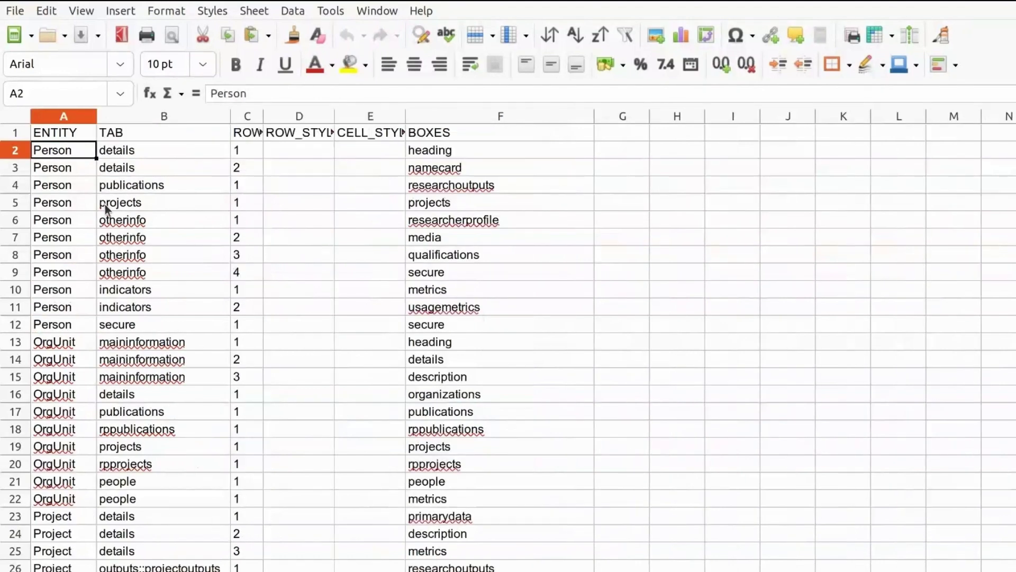
pyautogui.moveTo(139, 150); pyautogui.dragTo(143, 164)
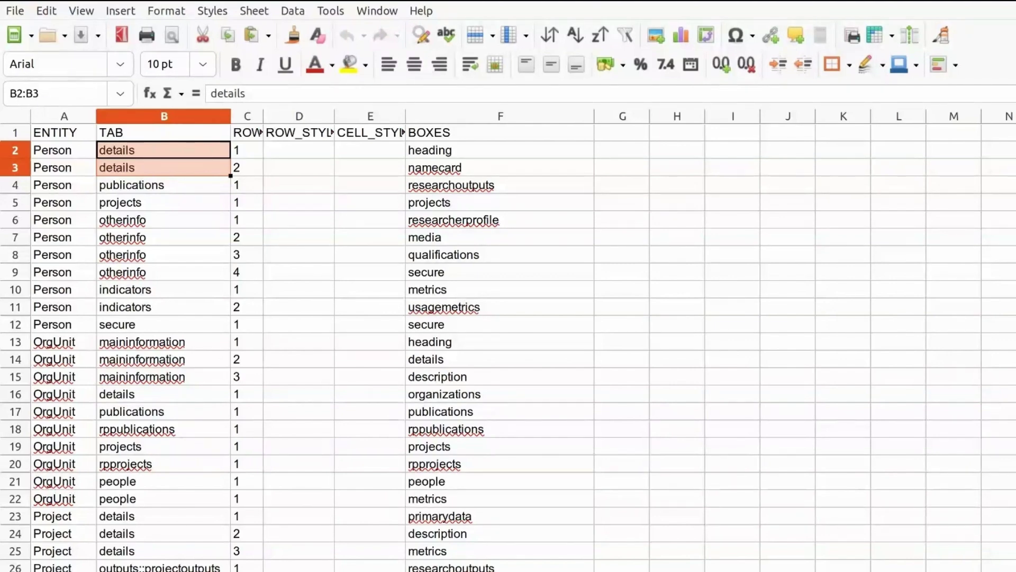
pyautogui.hotkey('ctrl', 'pagedown')
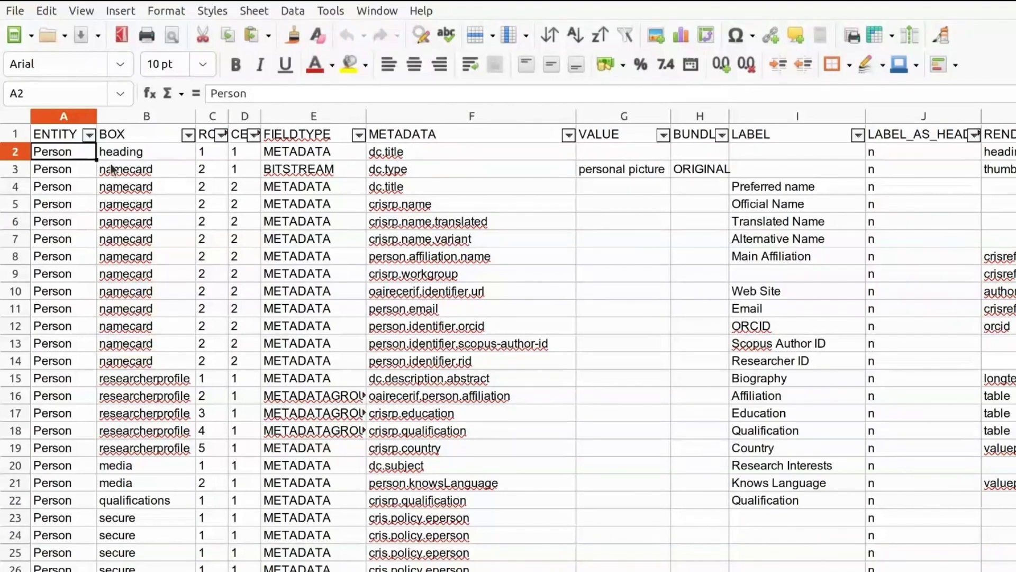
pyautogui.moveTo(143, 168); pyautogui.dragTo(152, 360)
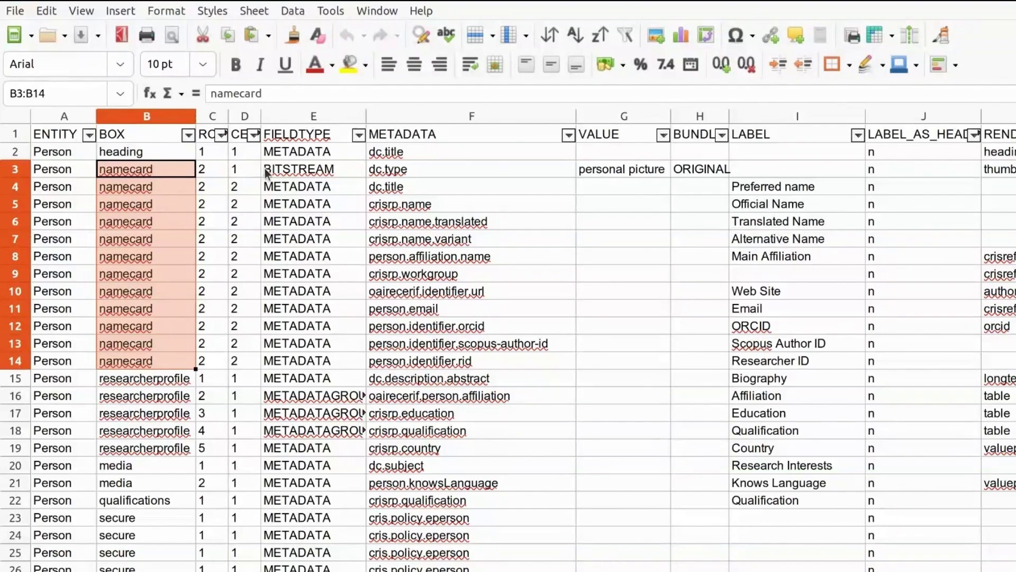
pyautogui.click(300, 168)
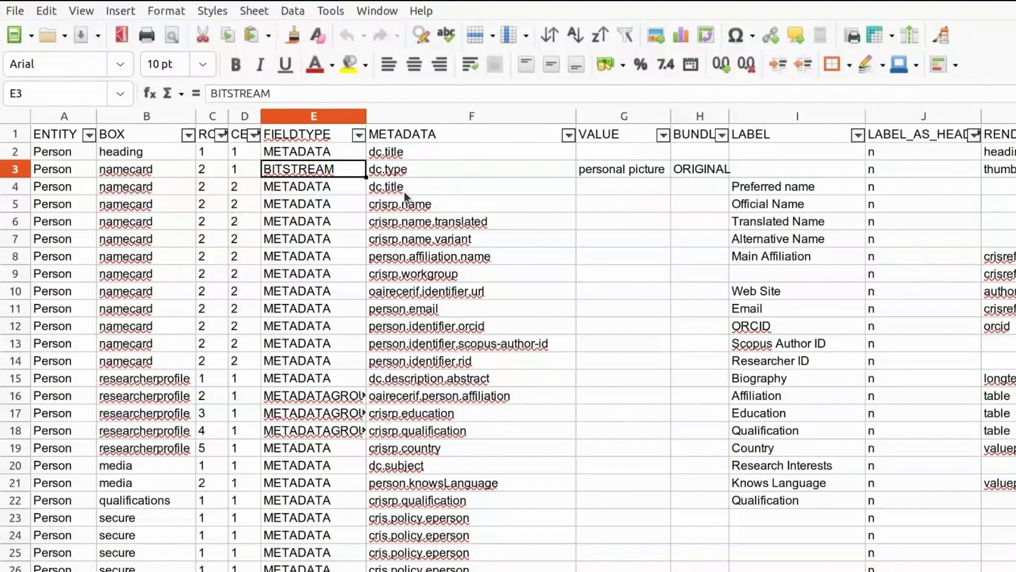
pyautogui.click(19, 186)
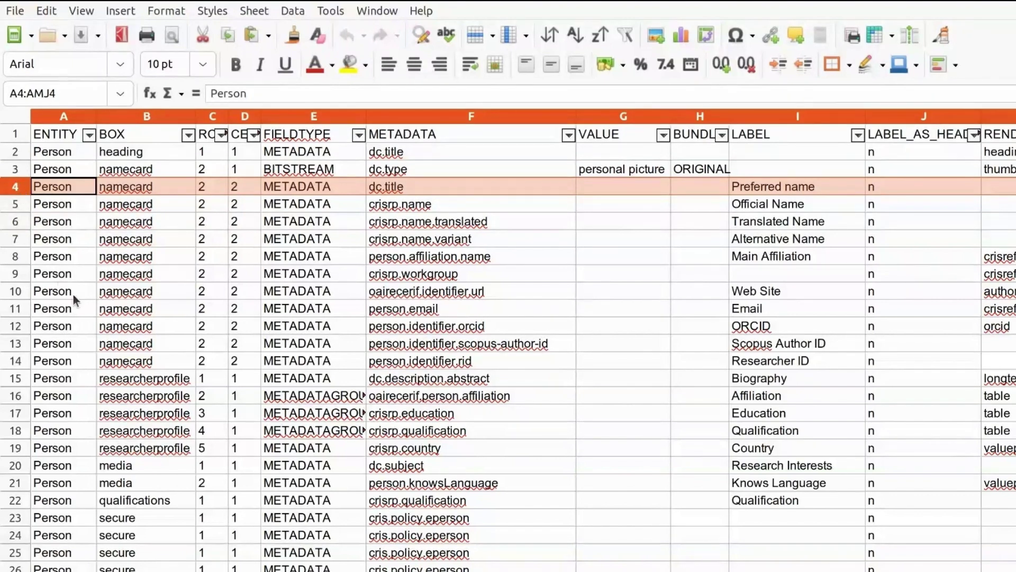
# Insert a new row 4 above Preferred name and paste a copy of the Preferred name row into it
pyautogui.hotkey('ctrl', '+')
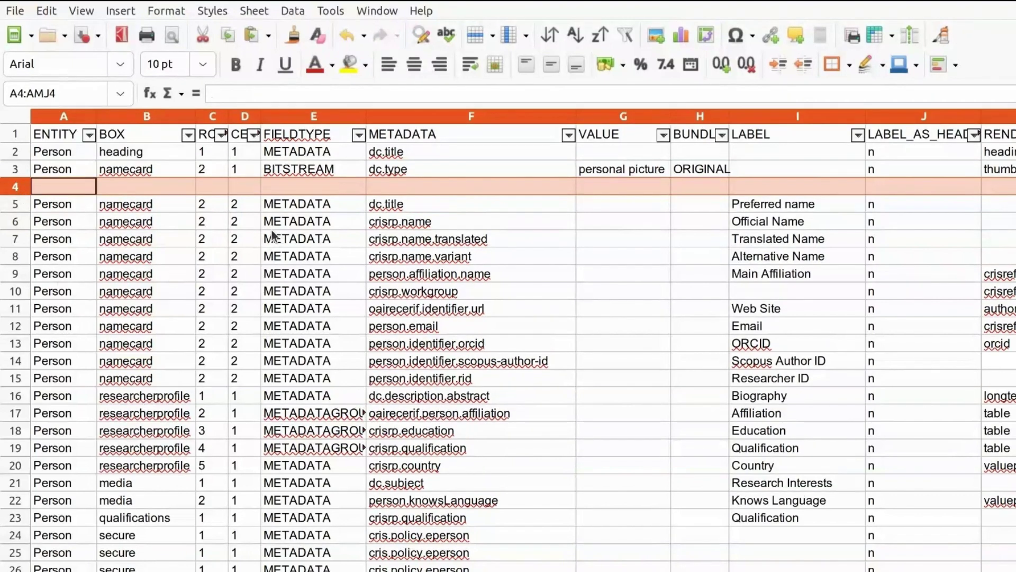
pyautogui.click(23, 210)
pyautogui.hotkey('ctrl', 'c')
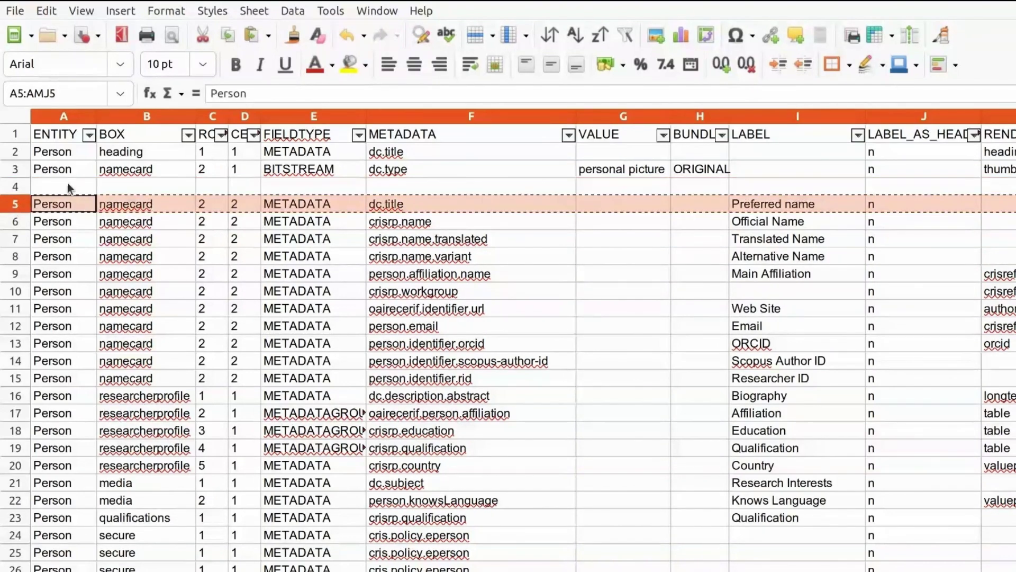
pyautogui.click(59, 182)
pyautogui.hotkey('ctrl', 'v')
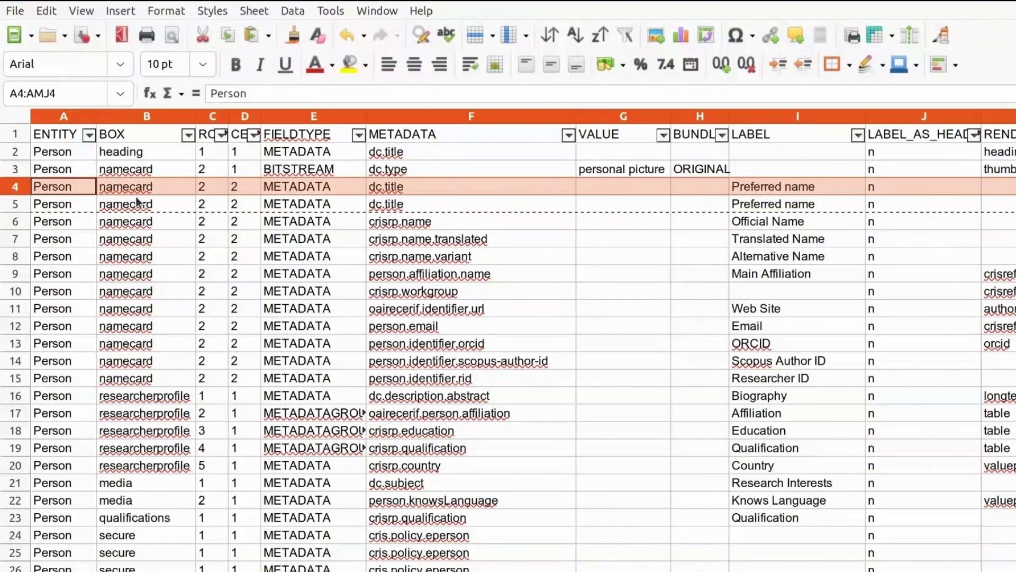
# Set row 4 to D4 = 1, metadata dc.subject, no label, and tag rendering
pyautogui.click(252, 181)
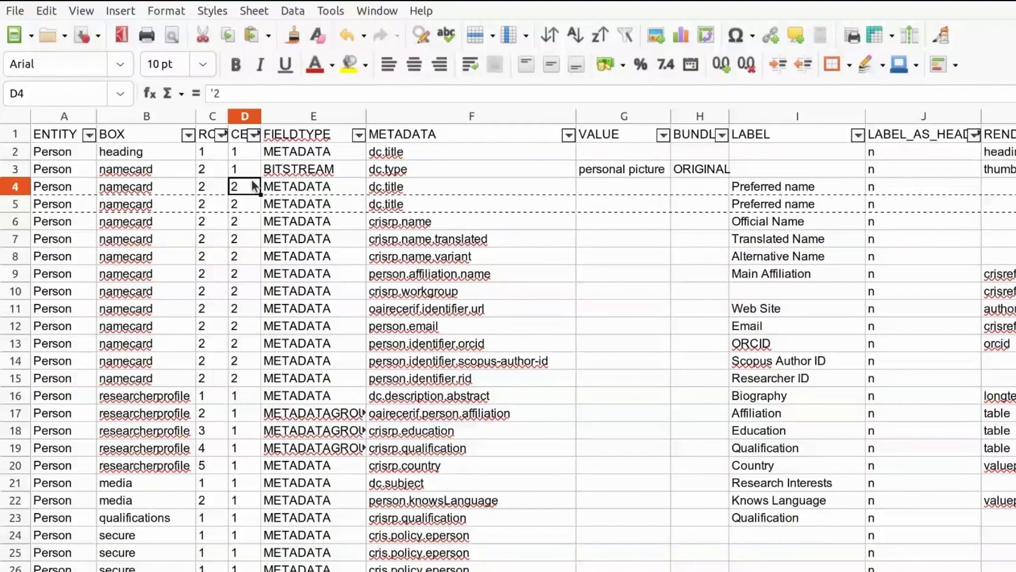
pyautogui.write('1')
pyautogui.press('Tab')
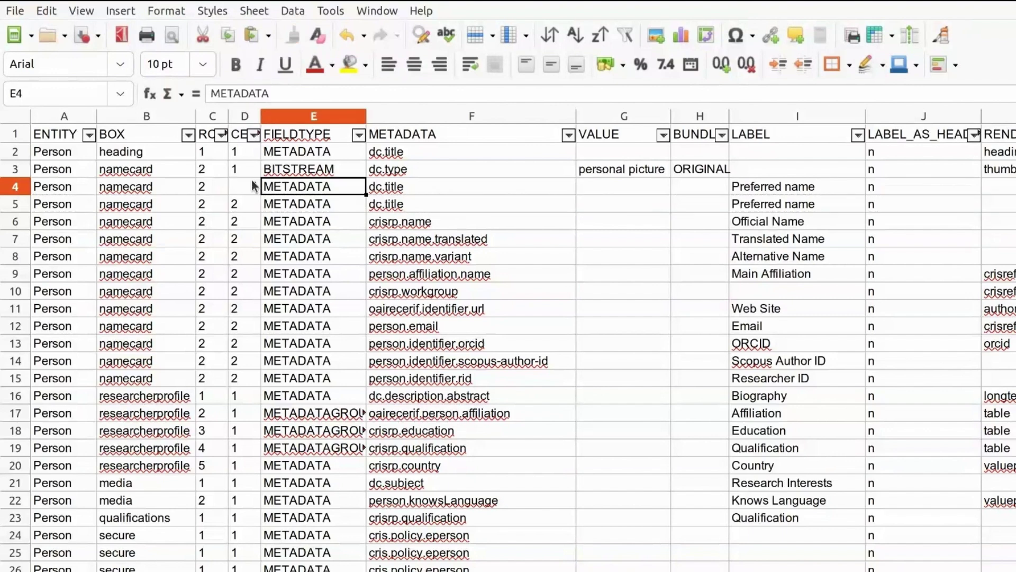
pyautogui.press('Left')
pyautogui.press('Right')
pyautogui.press('Right')
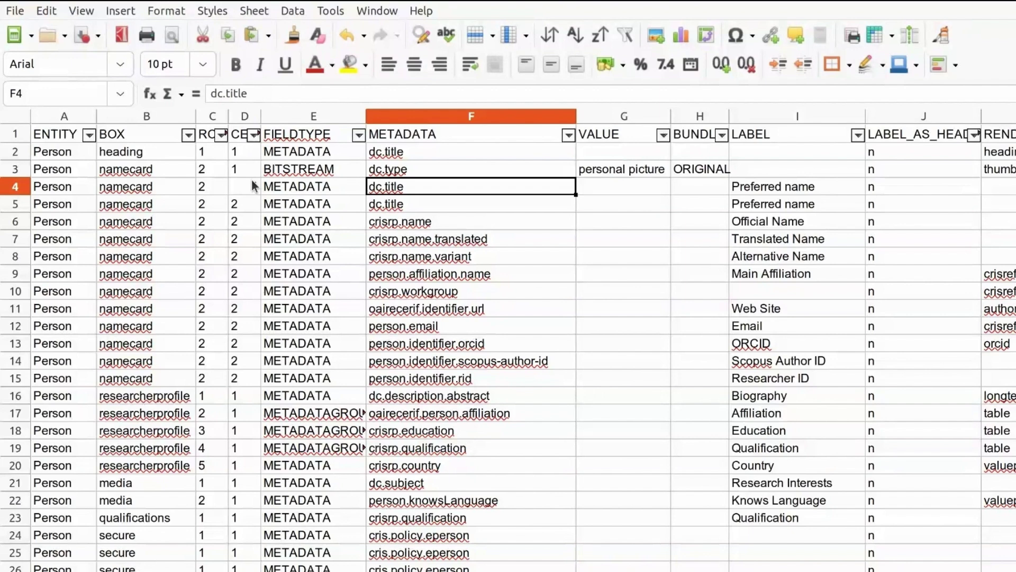
pyautogui.write('dc.subjec')
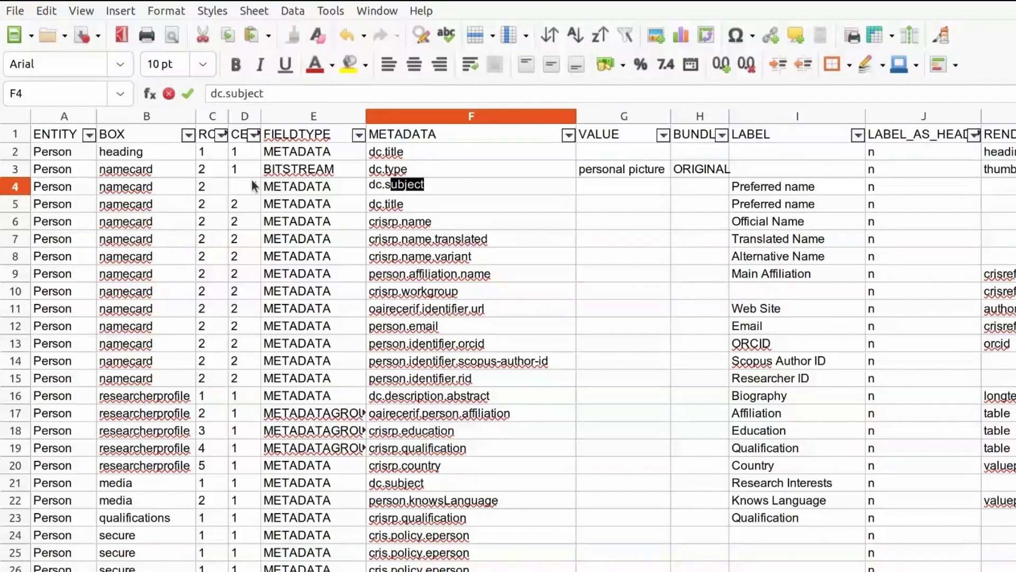
pyautogui.press('Tab')
pyautogui.press('Tab')
pyautogui.press('Tab')
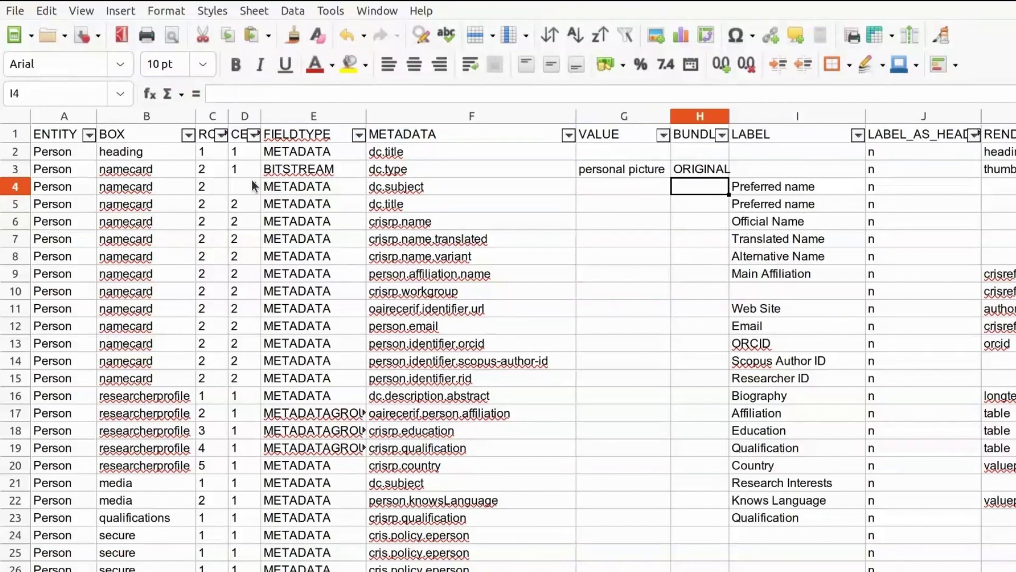
pyautogui.press('Delete')
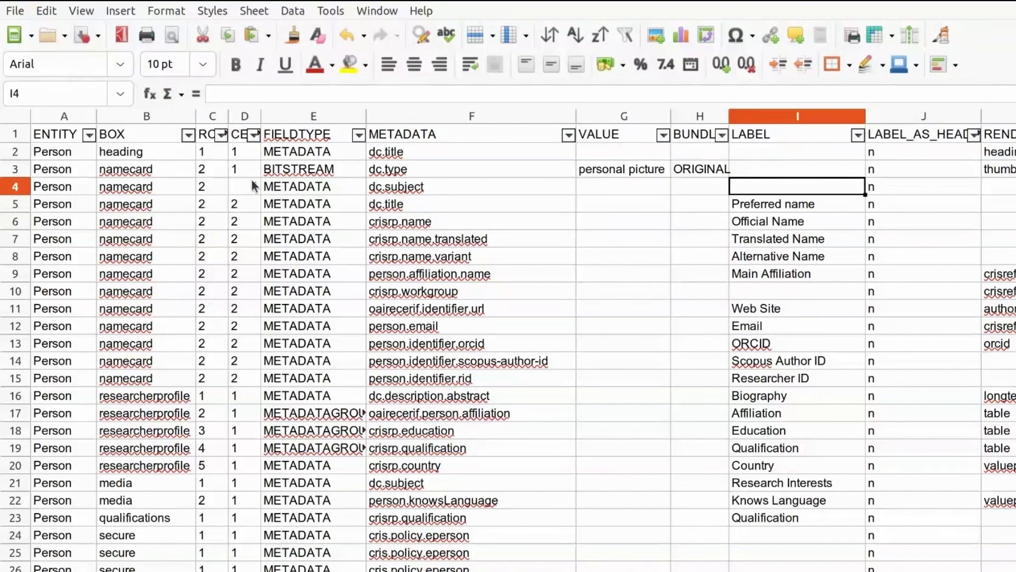
pyautogui.press('Tab')
pyautogui.press('Tab')
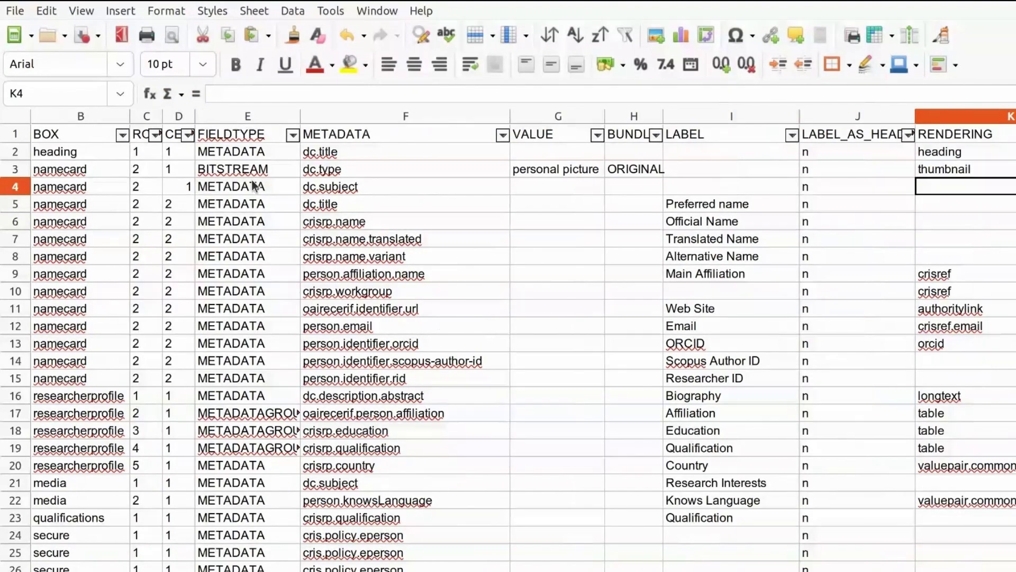
pyautogui.write('tag')
pyautogui.hotkey('shift', 'Tab')
pyautogui.hotkey('shift', 'Tab')
pyautogui.hotkey('shift', 'Tab')
pyautogui.hotkey('shift', 'Tab')
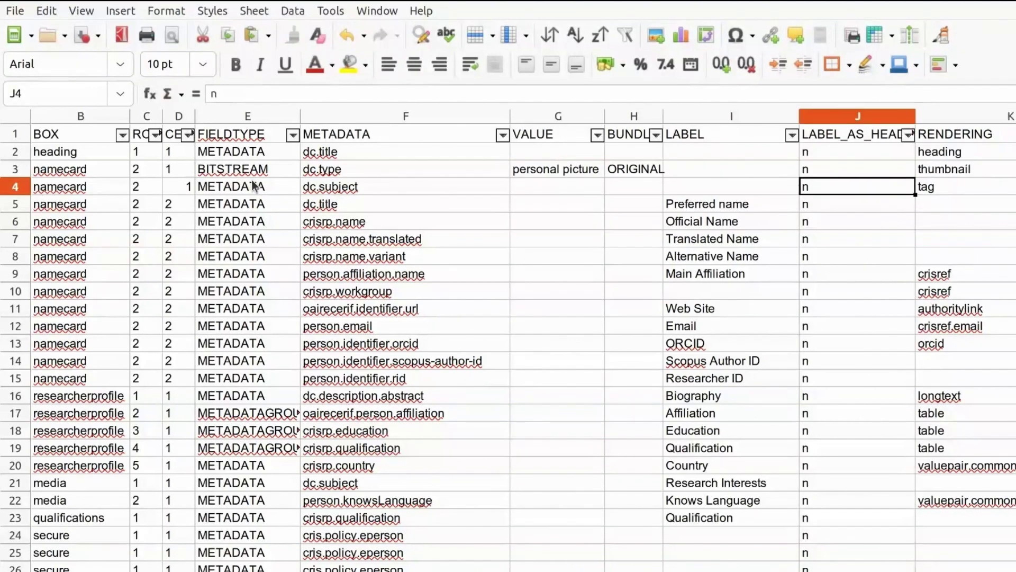
pyautogui.press('Home')
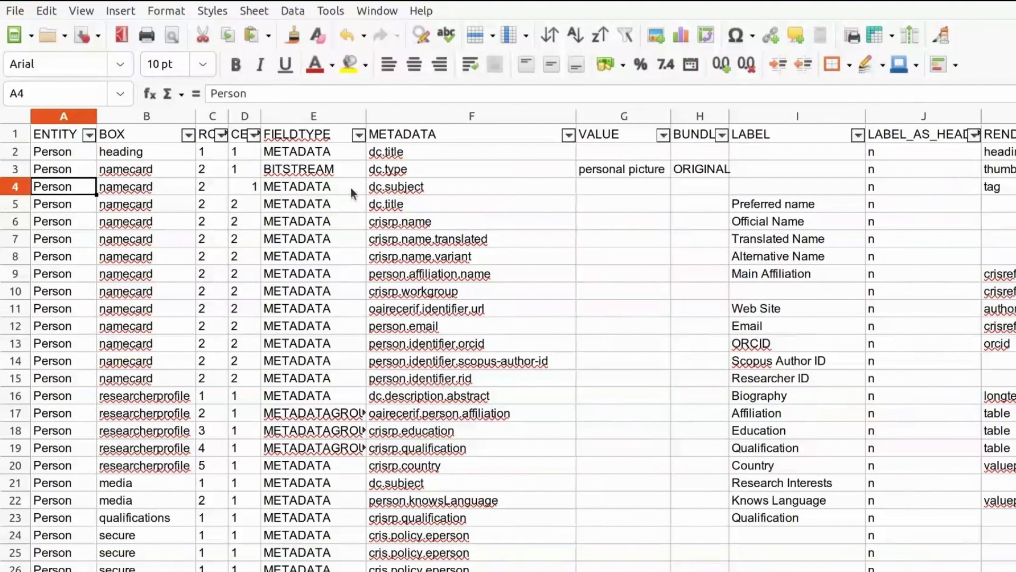
pyautogui.click(989, 191)
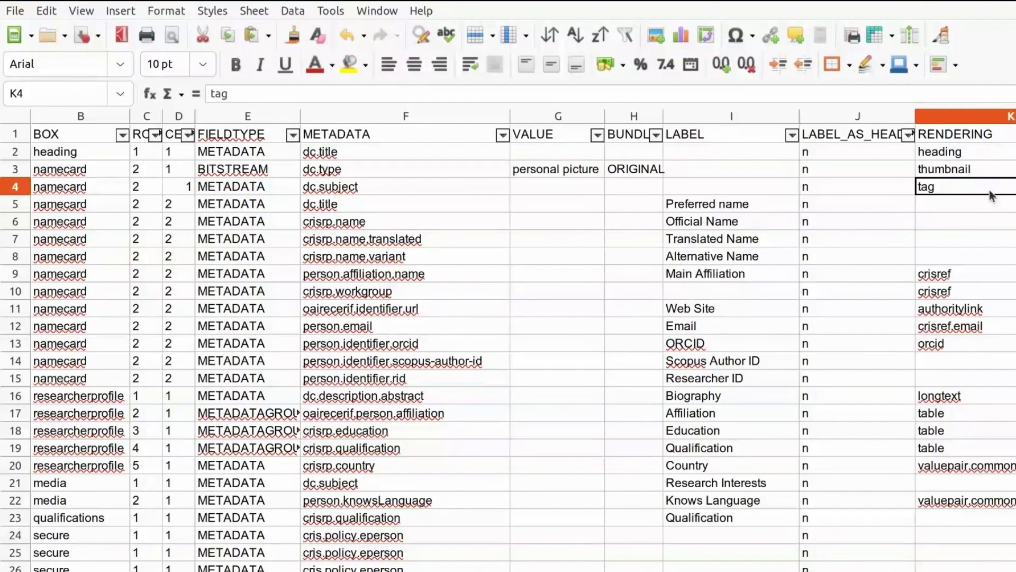
pyautogui.press('Right')
pyautogui.press('Right')
pyautogui.press('Right')
pyautogui.press('Right')
pyautogui.press('Right')
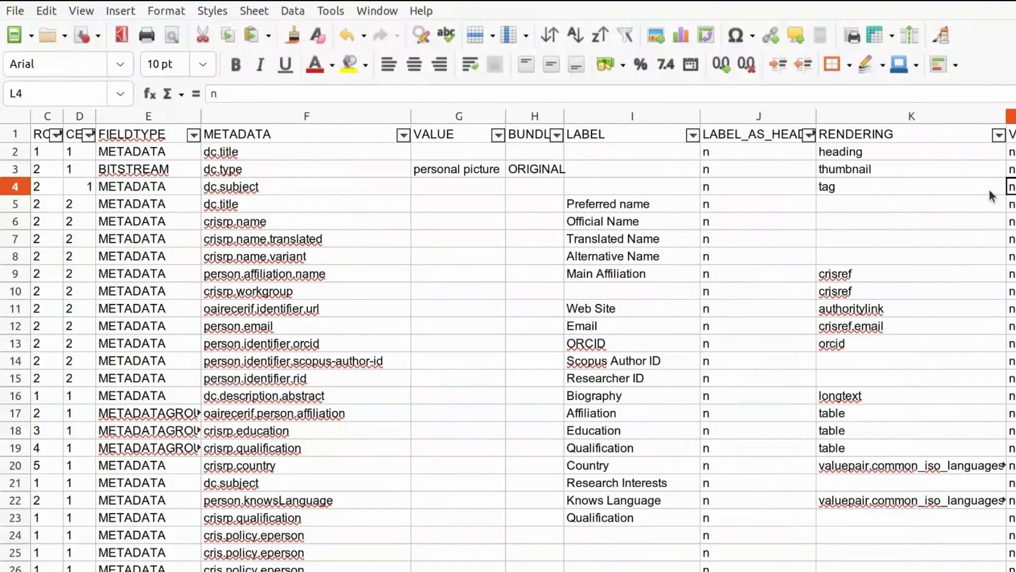
pyautogui.press('Up')
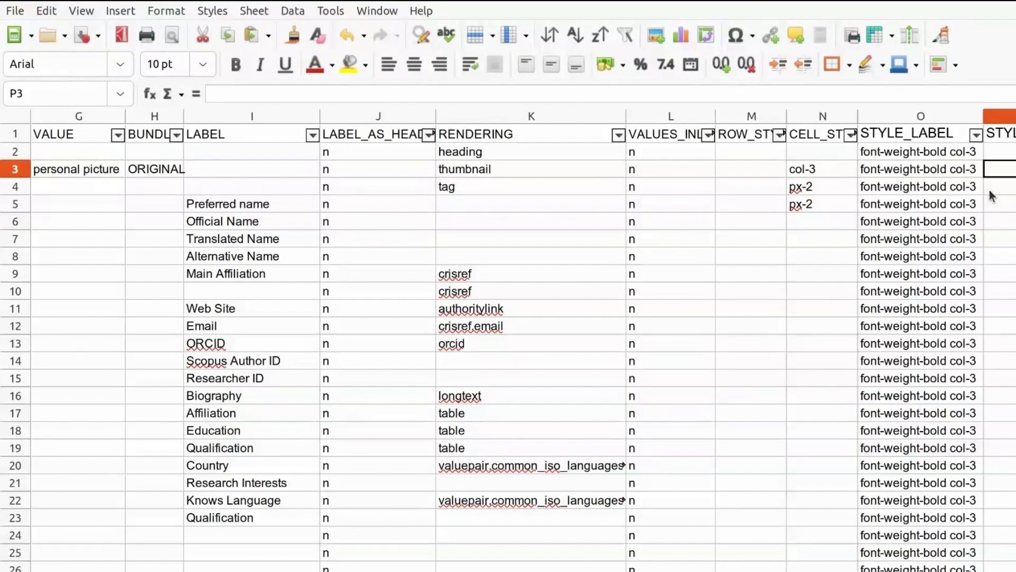
pyautogui.write('col-12')
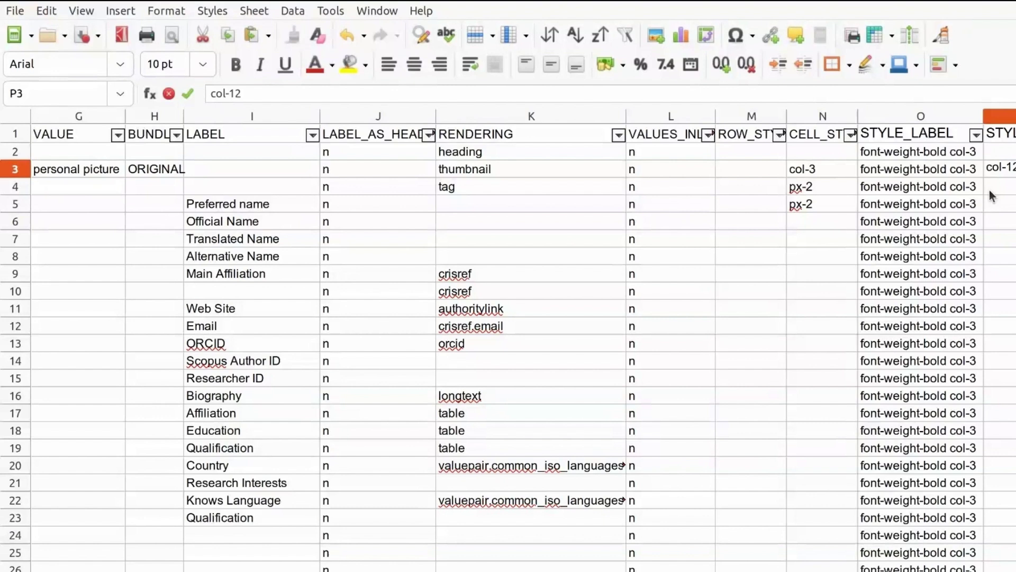
pyautogui.press('Return')
pyautogui.hotkey('ctrl', 'z')
pyautogui.press('Return')
pyautogui.press('Up')
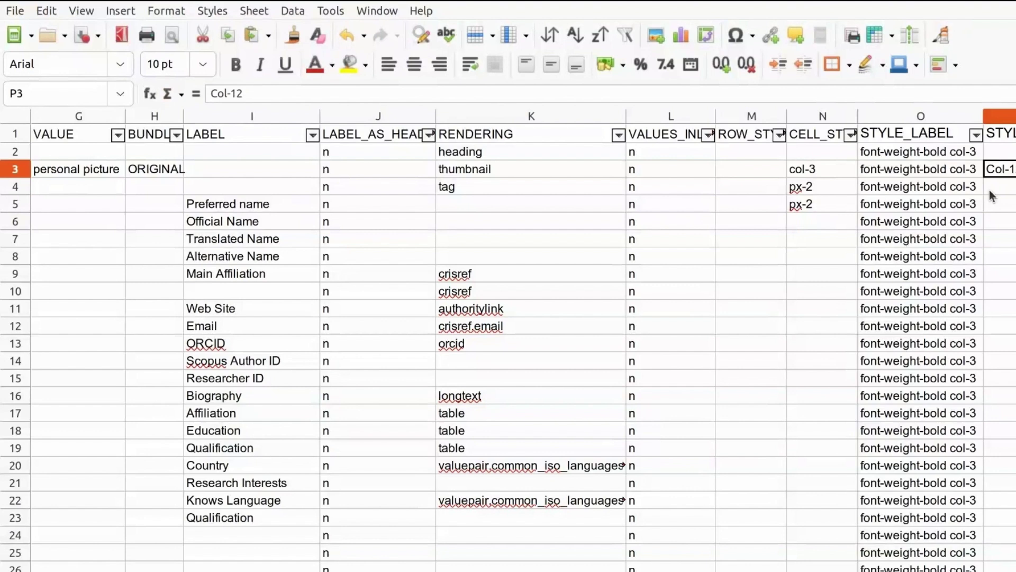
pyautogui.press('F2')
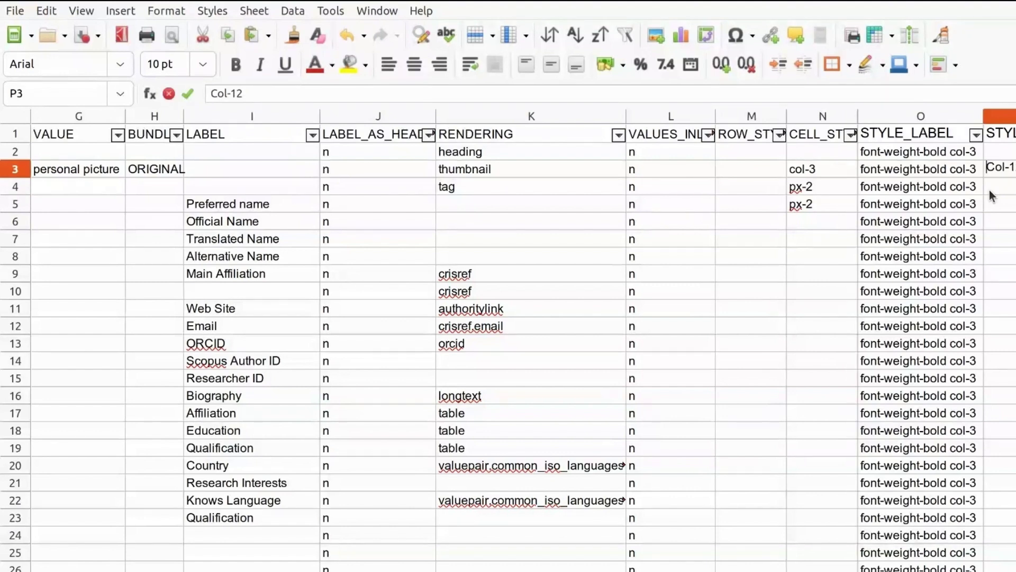
pyautogui.press('Delete')
pyautogui.write('c')
pyautogui.press('Return')
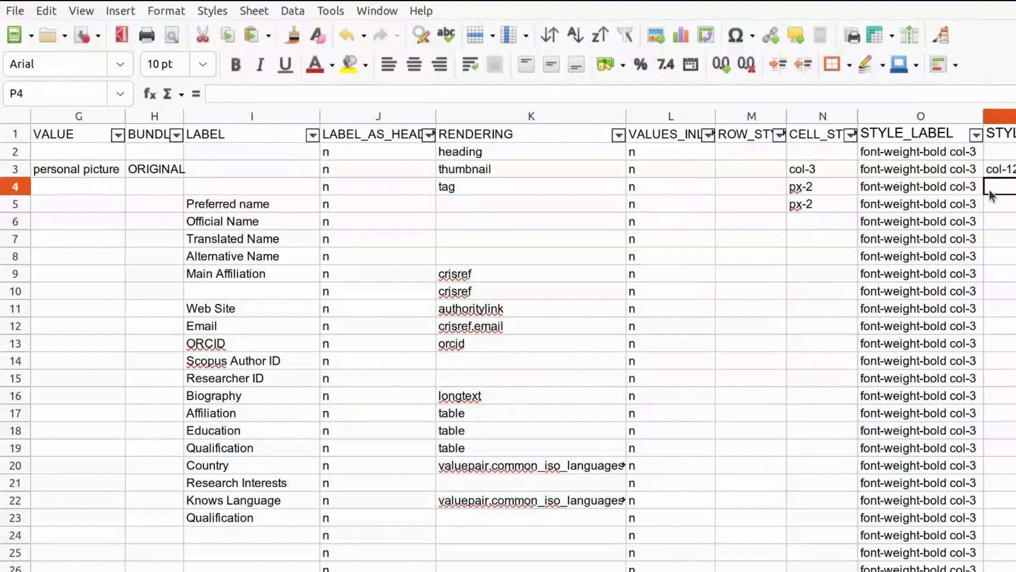
pyautogui.press('Left')
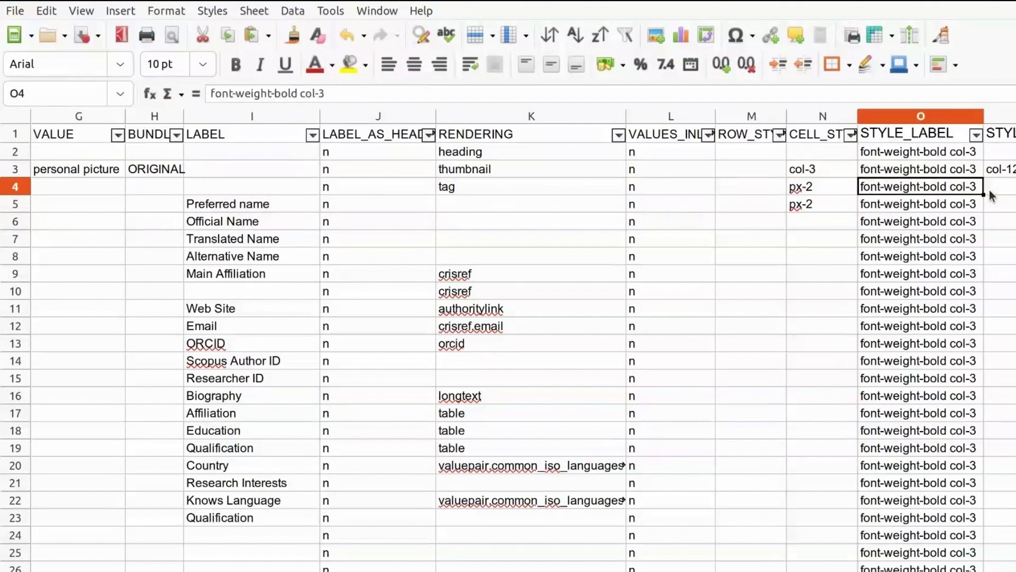
pyautogui.press('Home')
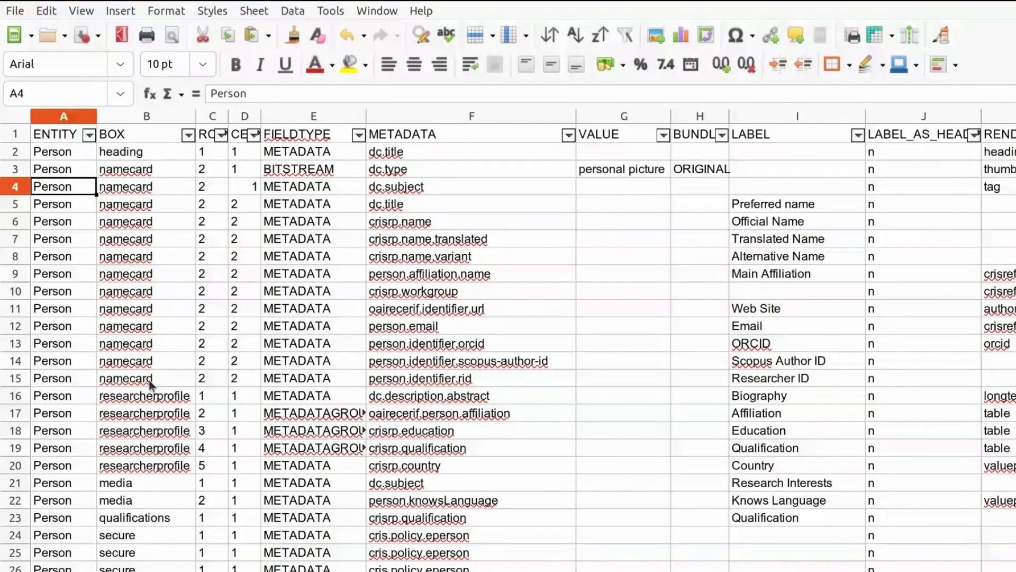
# Insert a blank row 16 above Biography and paste a copy of the personal picture row into it
pyautogui.click(14, 397)
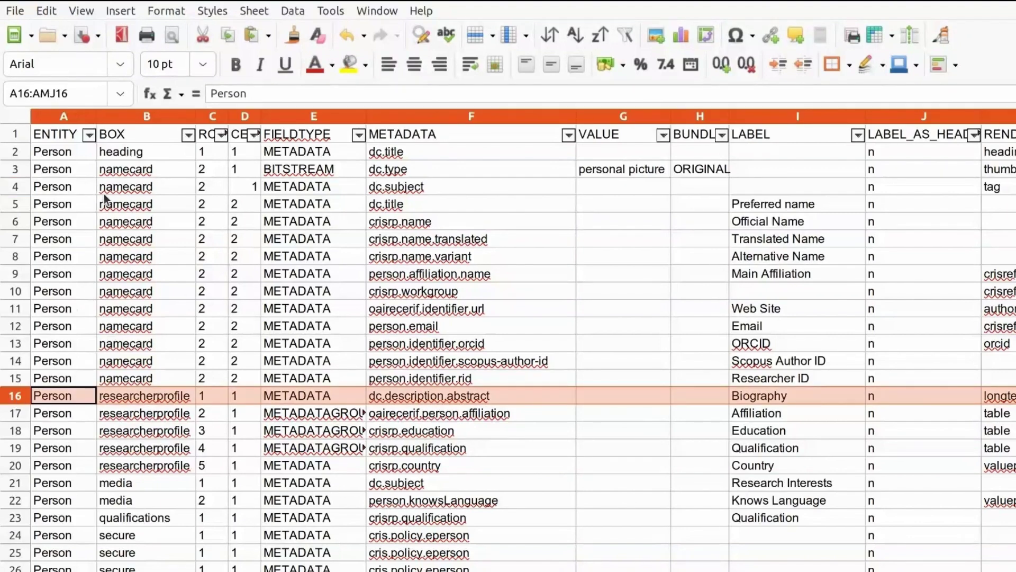
pyautogui.hotkey('ctrl', '+')
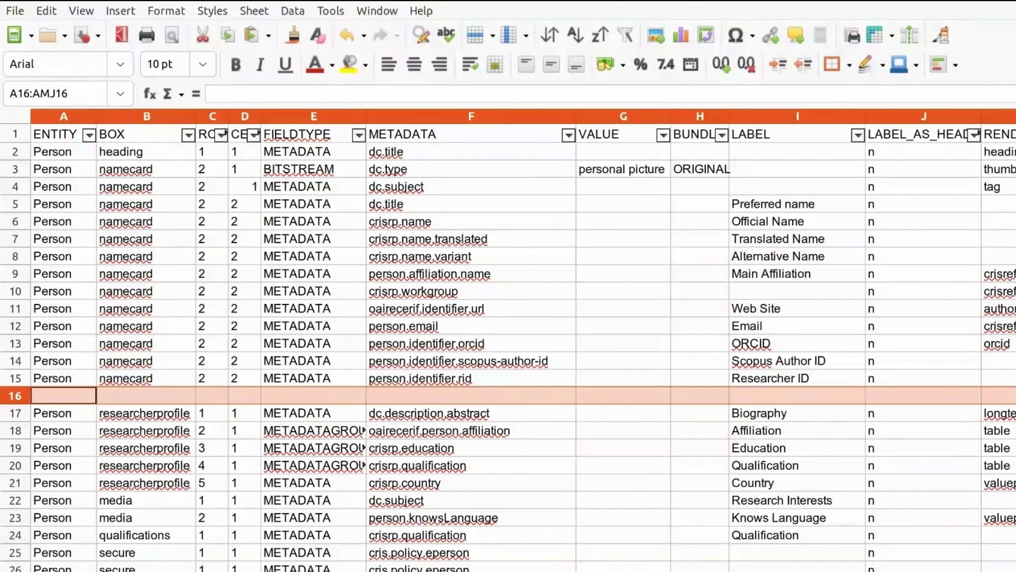
pyautogui.click(15, 169)
pyautogui.hotkey('ctrl', 'c')
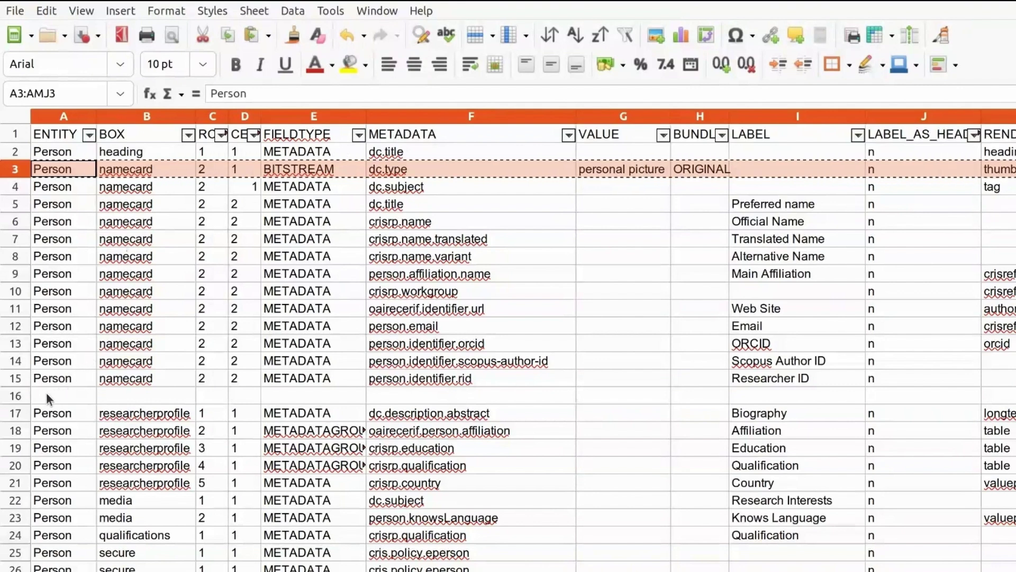
pyautogui.click(70, 391)
pyautogui.hotkey('ctrl', 'v')
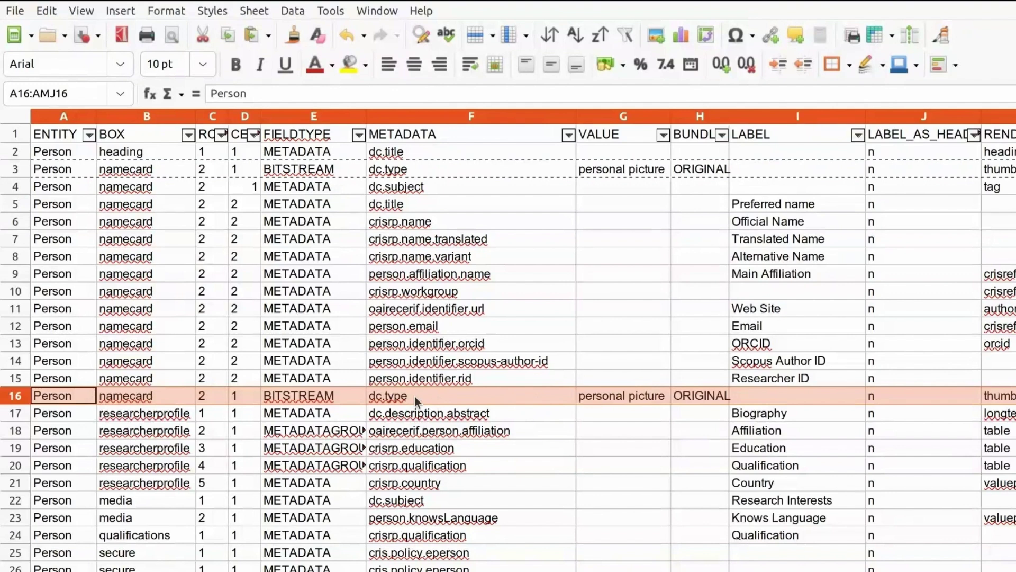
# Set C16 to 3, G16 to !personal picture, and K16 rendering to advancedattachment
pyautogui.press('Right')
pyautogui.press('Right')
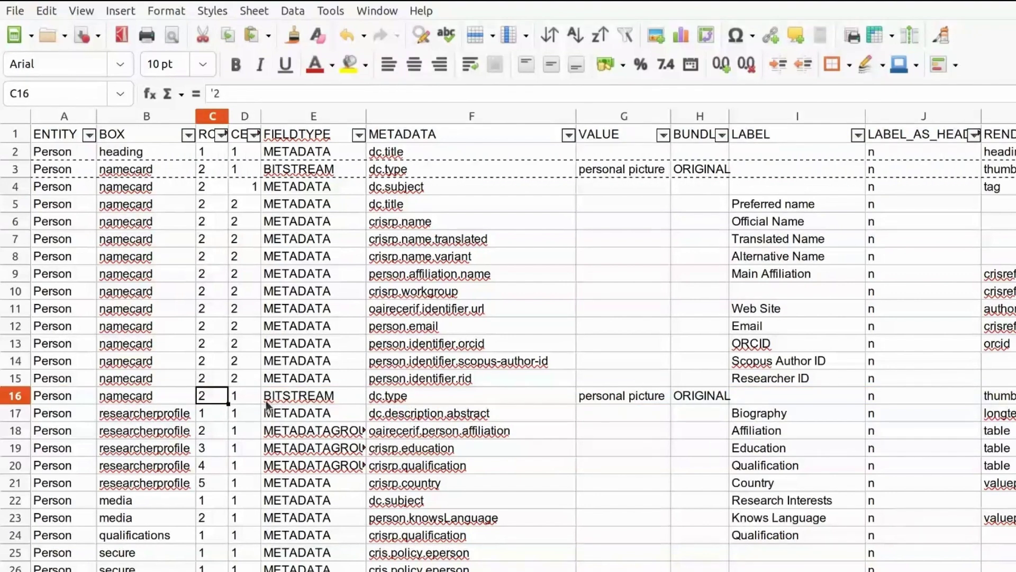
pyautogui.write('3')
pyautogui.press('Right')
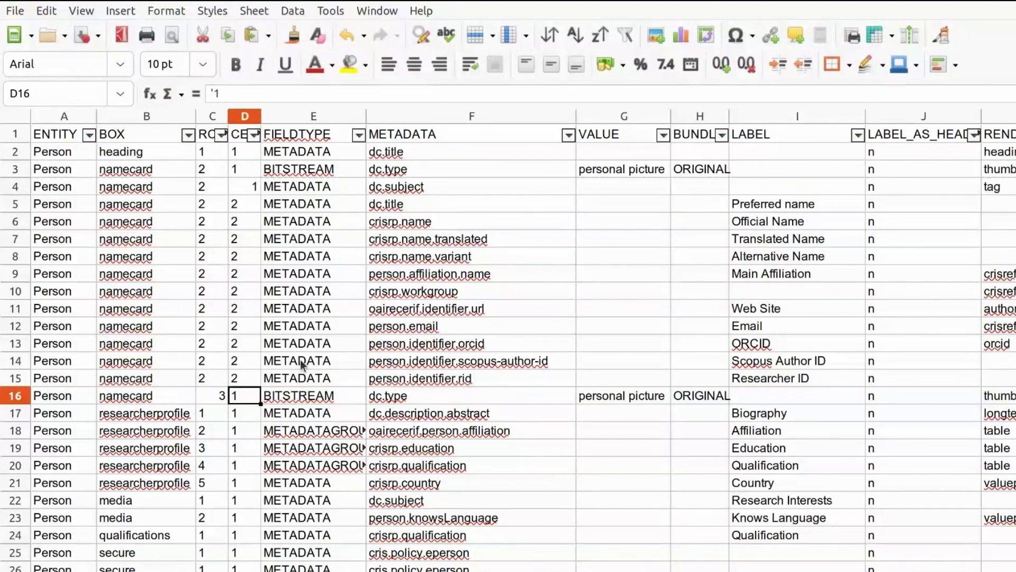
pyautogui.press('Right')
pyautogui.press('Right')
pyautogui.press('Right')
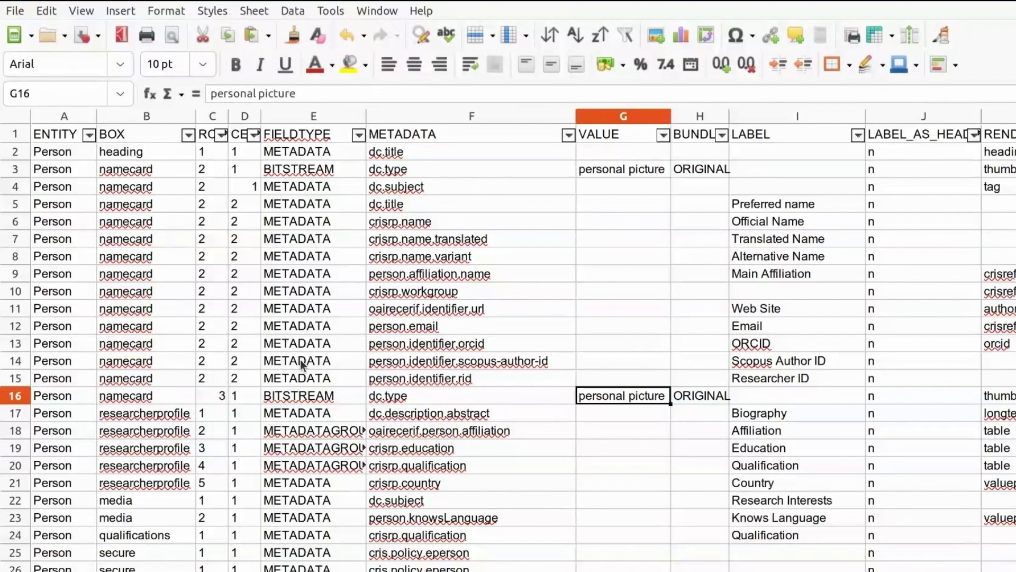
pyautogui.press('F2')
pyautogui.press('Home')
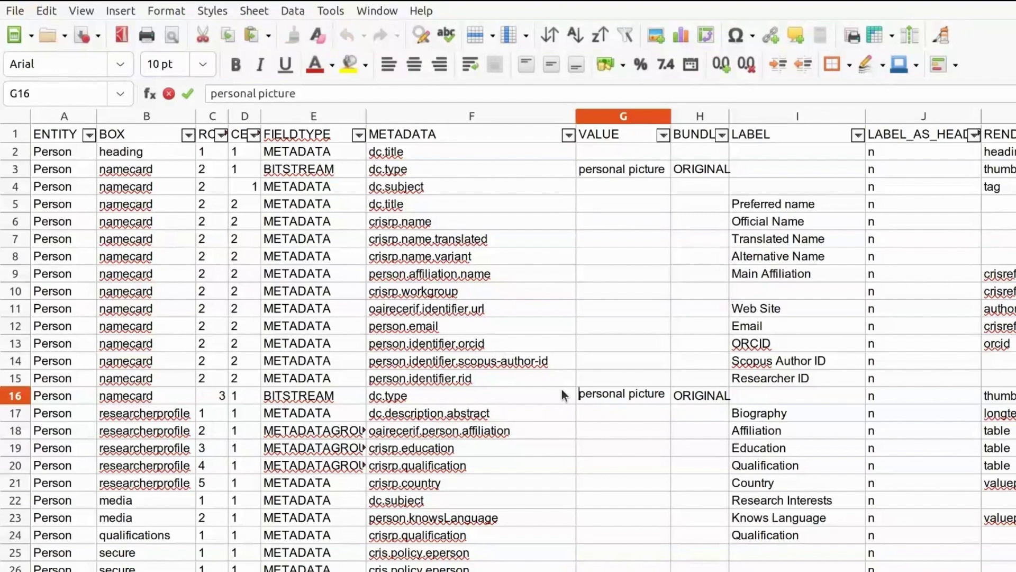
pyautogui.write('!')
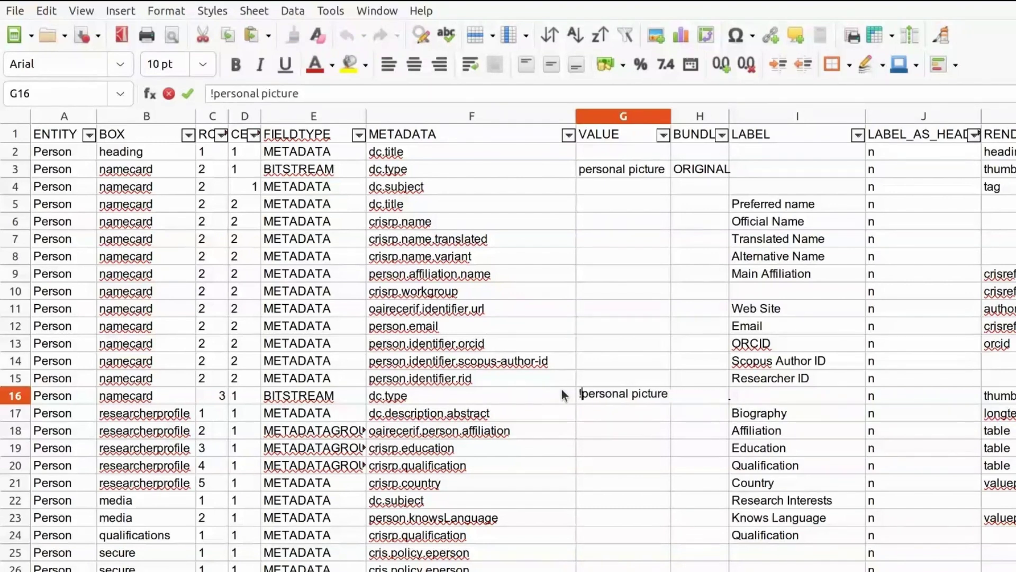
pyautogui.press('Return')
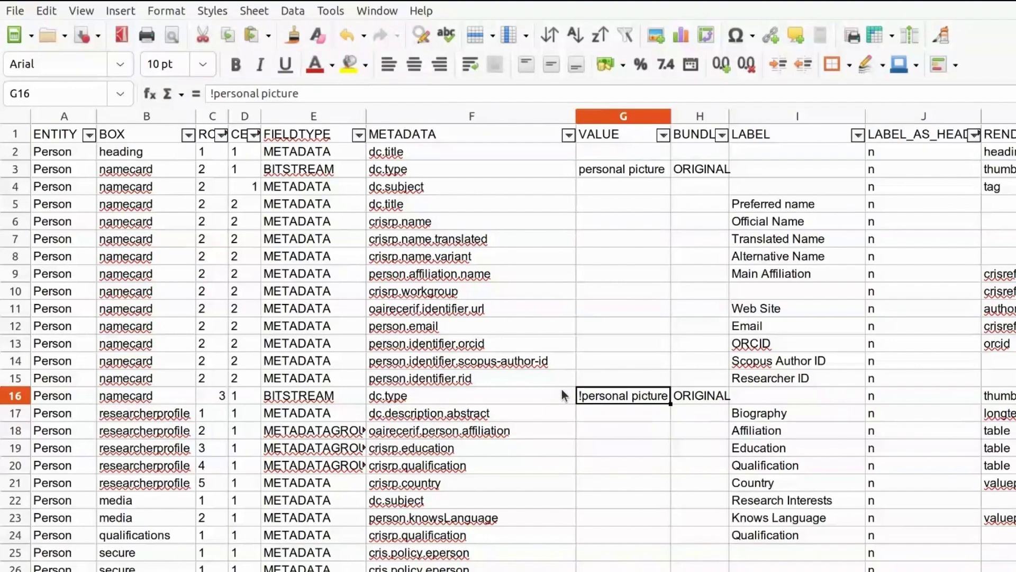
pyautogui.press('Right')
pyautogui.press('Right')
pyautogui.press('Right')
pyautogui.press('Right')
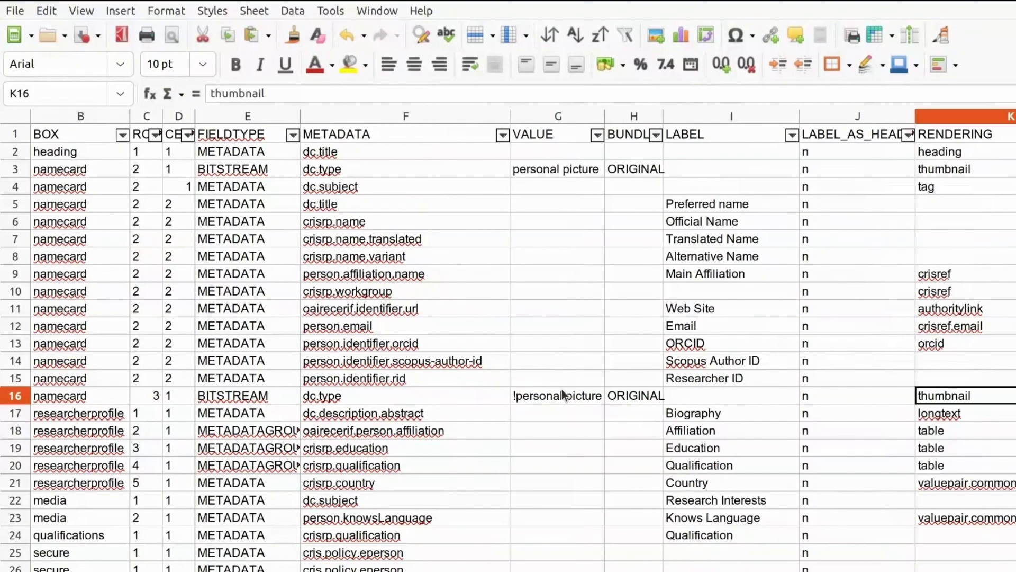
pyautogui.write('advancedattachment')
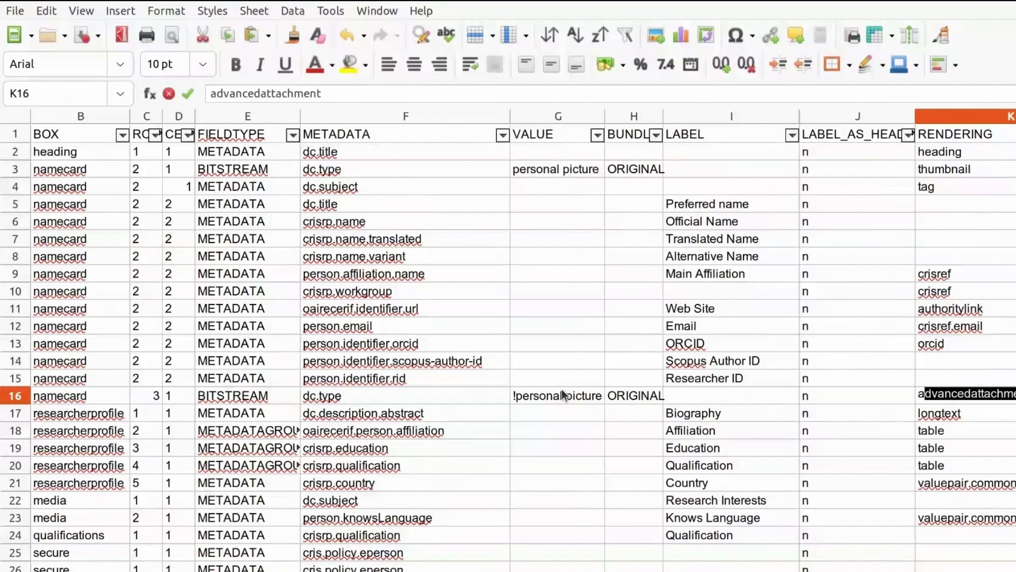
pyautogui.press('Return')
pyautogui.press('Up')
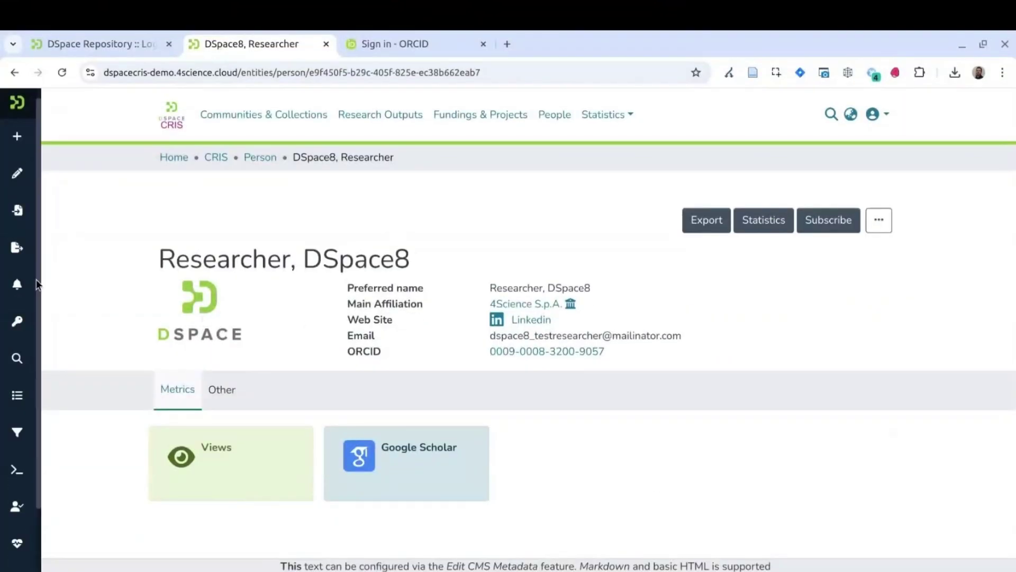
# Create a cris-layout-tool process (1726) with the edited .xls as its --file
pyautogui.moveTo(69, 385)
pyautogui.click(78, 472)
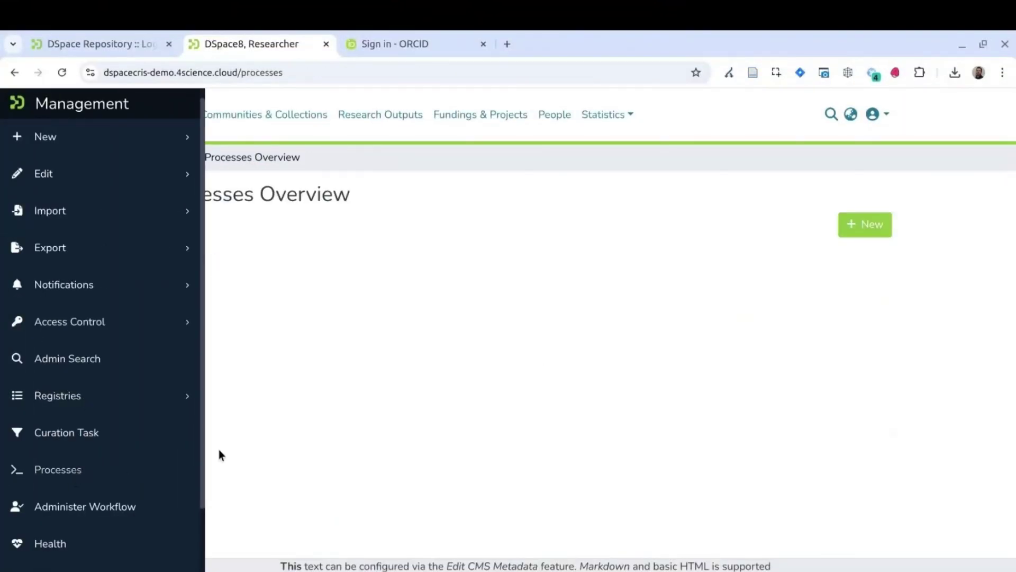
pyautogui.click(842, 229)
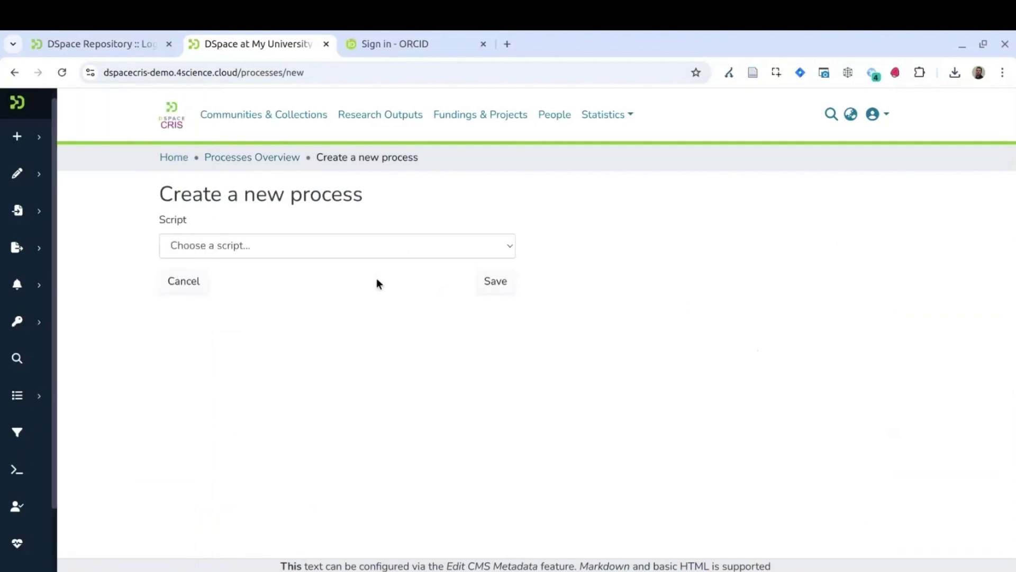
pyautogui.click(304, 253)
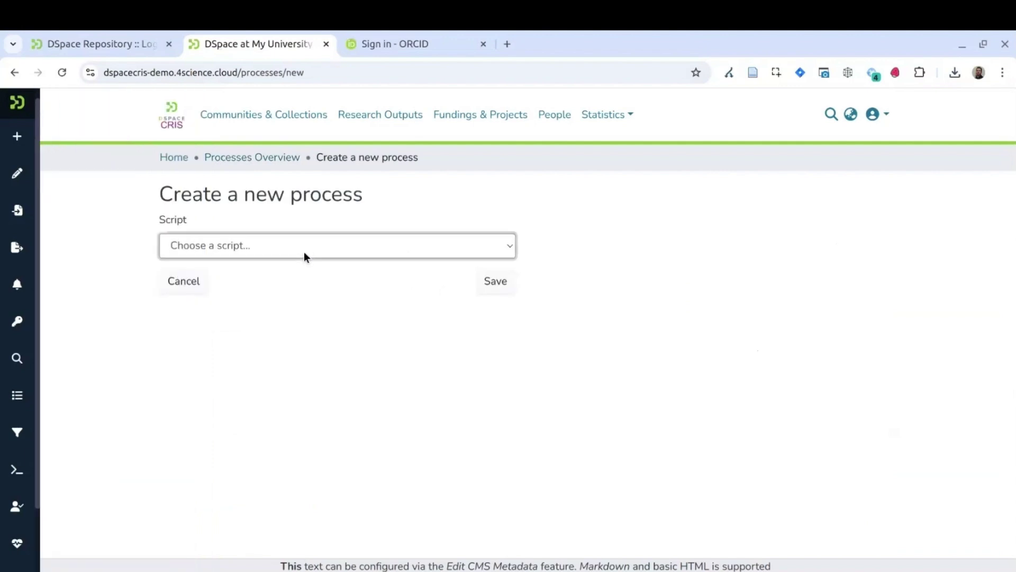
pyautogui.click(241, 364)
pyautogui.click(359, 307)
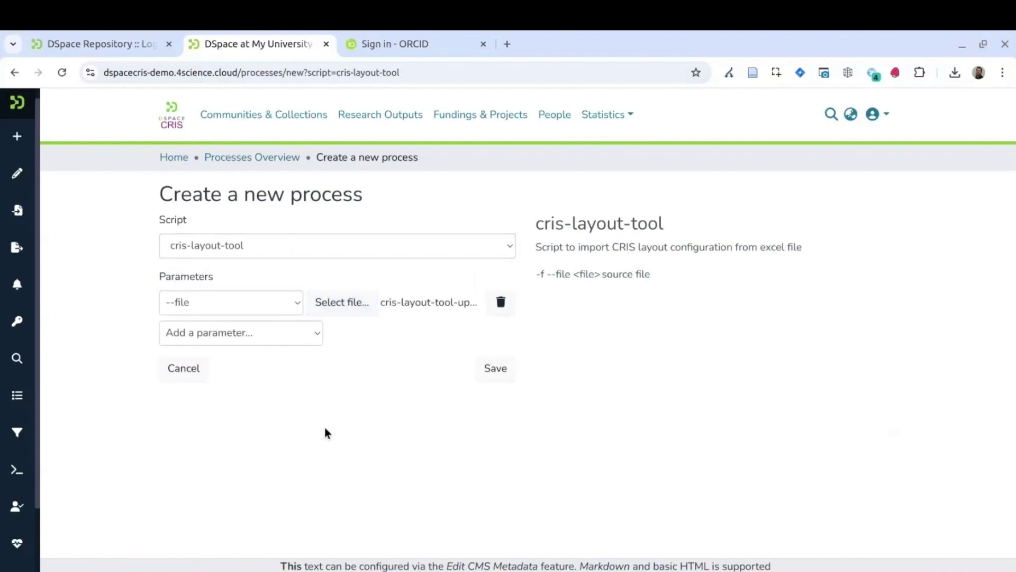
pyautogui.click(498, 369)
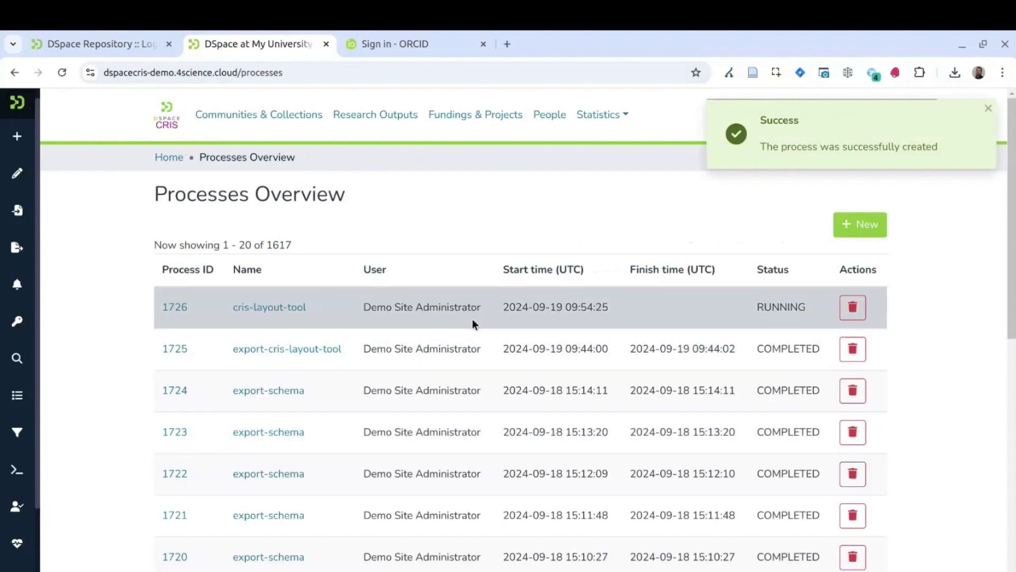
# Retrieve process 1726's output and confirm it reports 24 tabs imported and import completed successfully
pyautogui.click(275, 310)
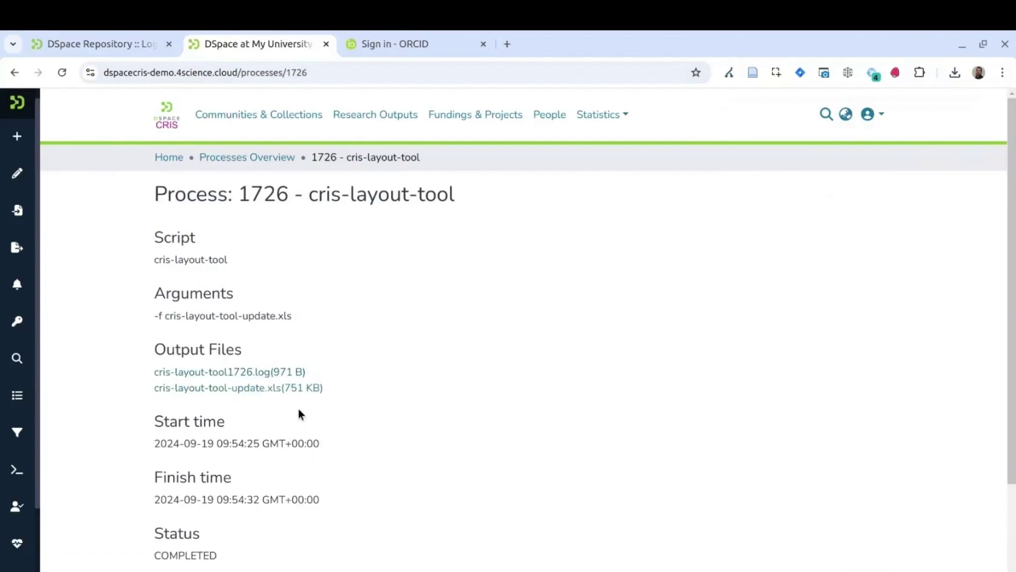
pyautogui.scroll(-1, 327, 450)
pyautogui.click(251, 547)
pyautogui.scroll(-3, 524, 412)
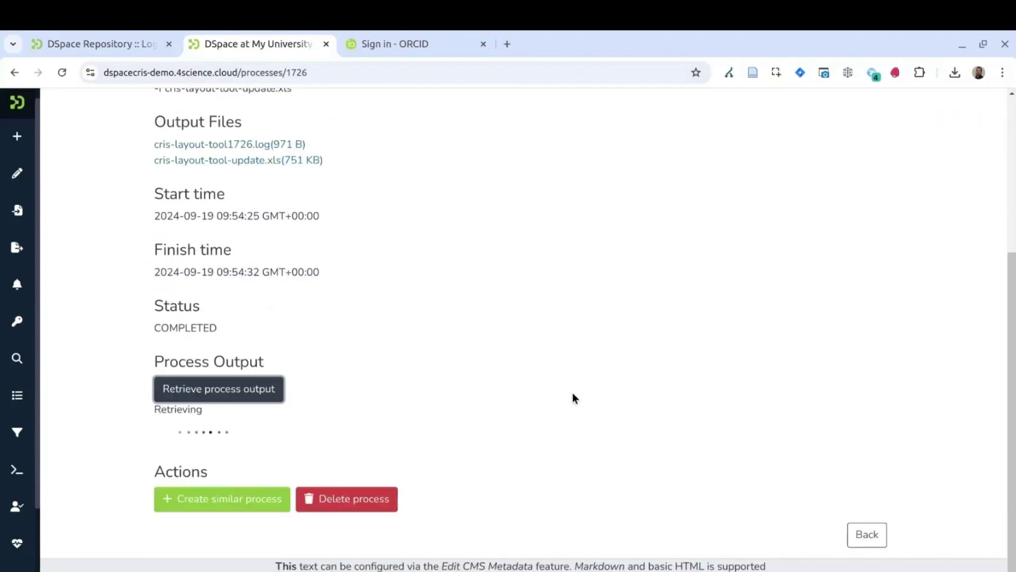
pyautogui.scroll(5, 570, 395)
pyautogui.scroll(-3, 499, 379)
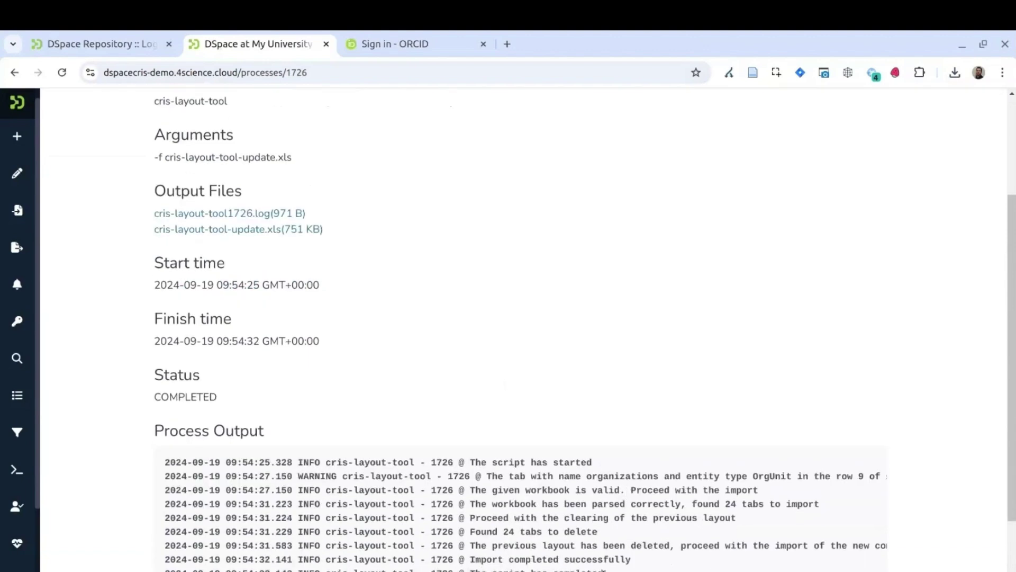
pyautogui.moveTo(469, 562); pyautogui.dragTo(632, 561)
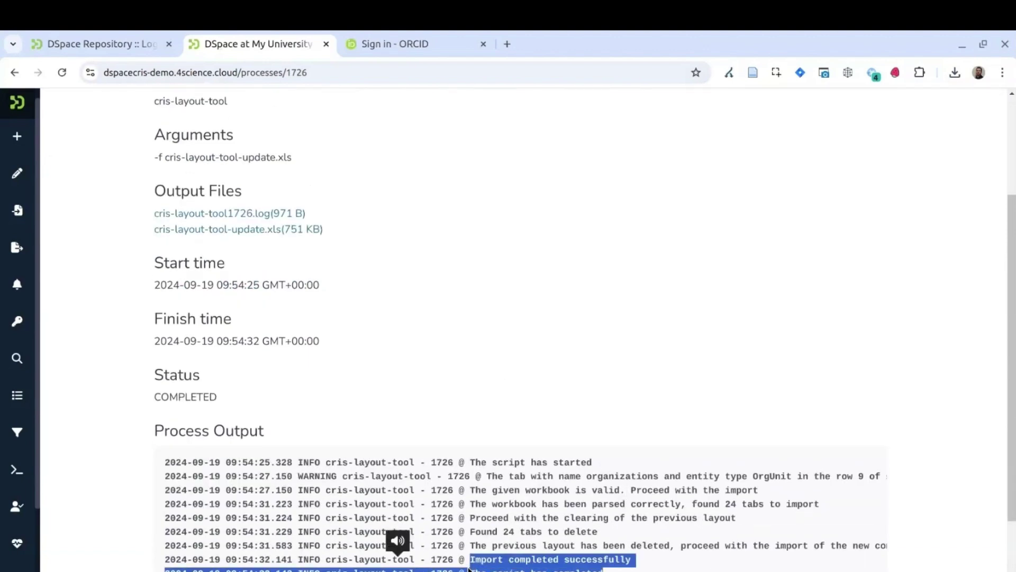
pyautogui.click(561, 558)
pyautogui.scroll(3, 439, 419)
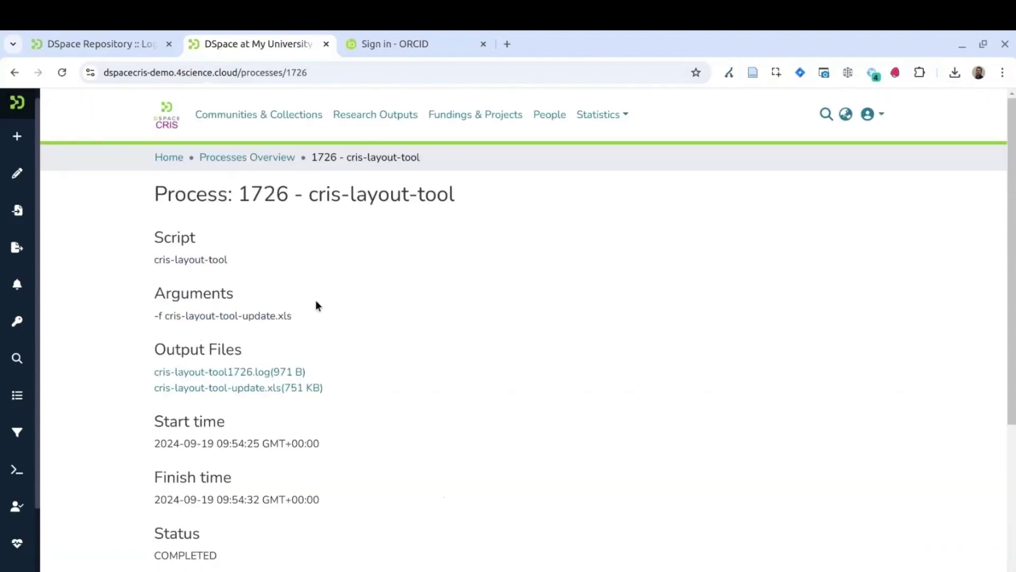
# Open the researcher from Recent Additions and check tags software, java, dspace, open access and CV attachment
pyautogui.click(162, 157)
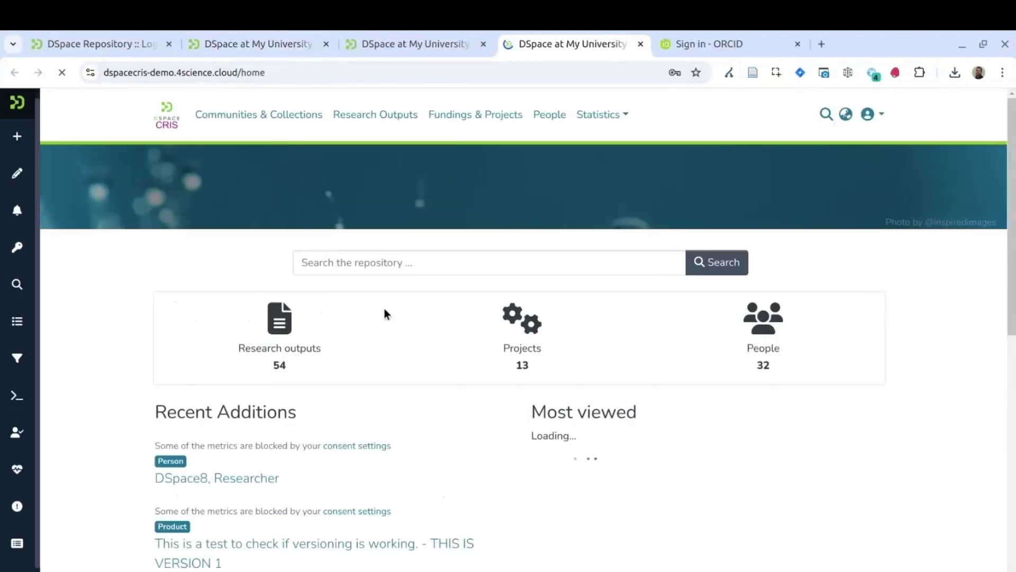
pyautogui.scroll(-5, 399, 329)
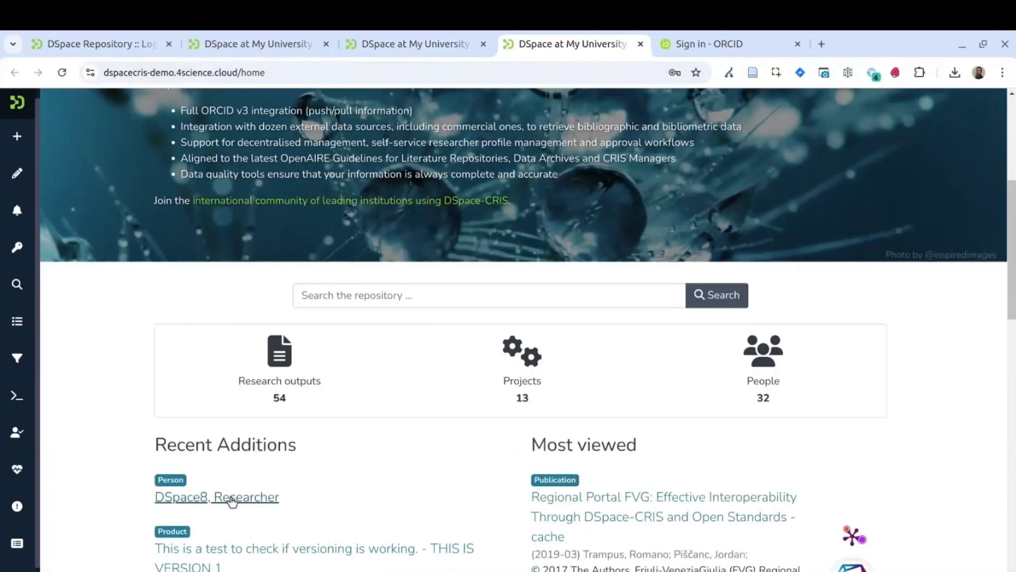
pyautogui.click(231, 498)
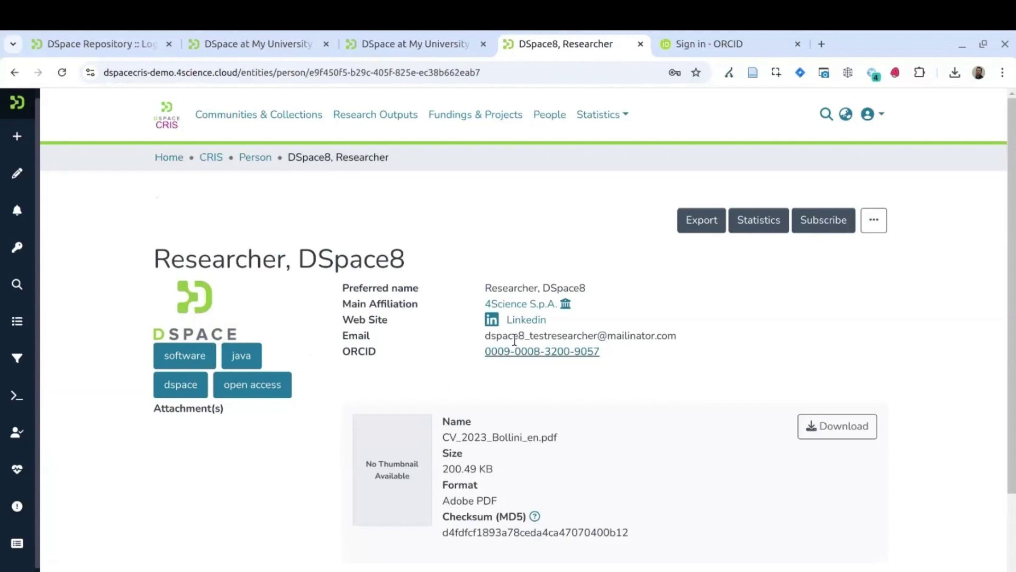
pyautogui.scroll(-3, 525, 344)
pyautogui.scroll(3, 518, 333)
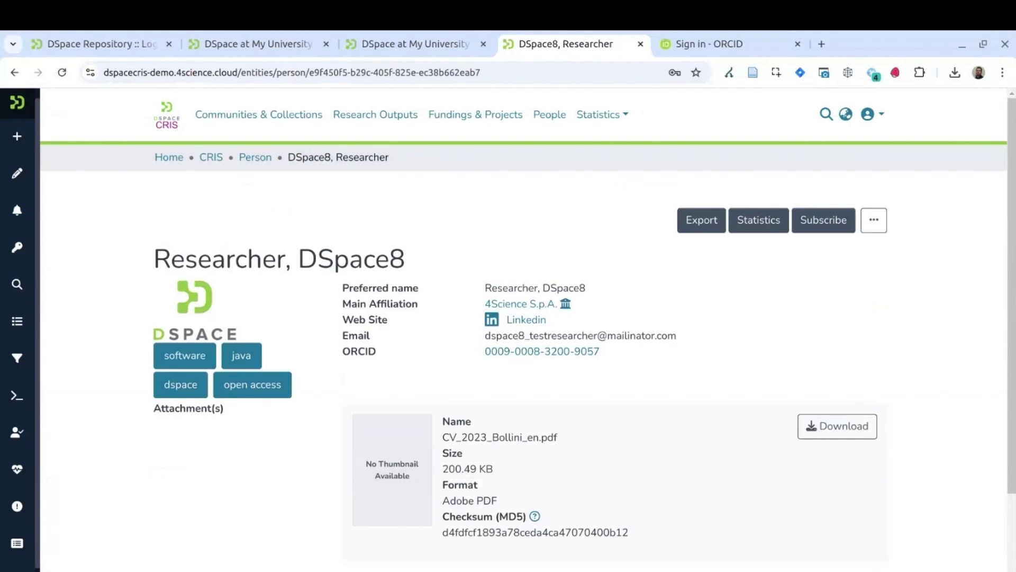
pyautogui.scroll(-3, 522, 346)
pyautogui.scroll(3, 516, 328)
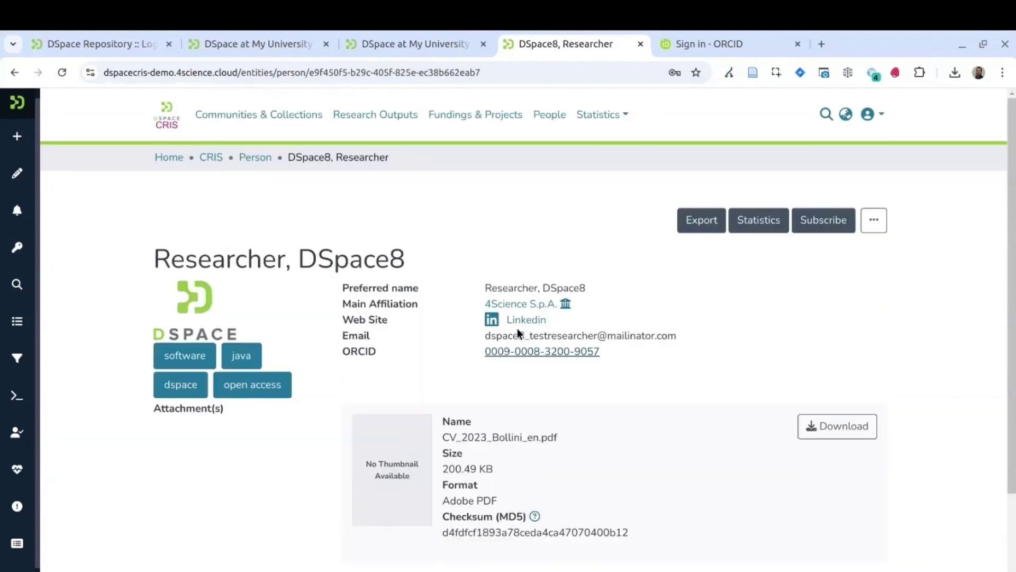